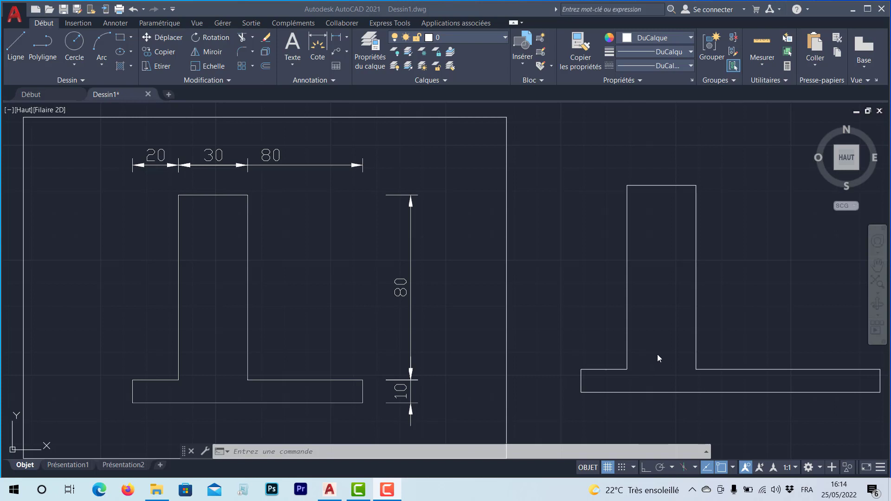
scroll(605, 204, "down", 3)
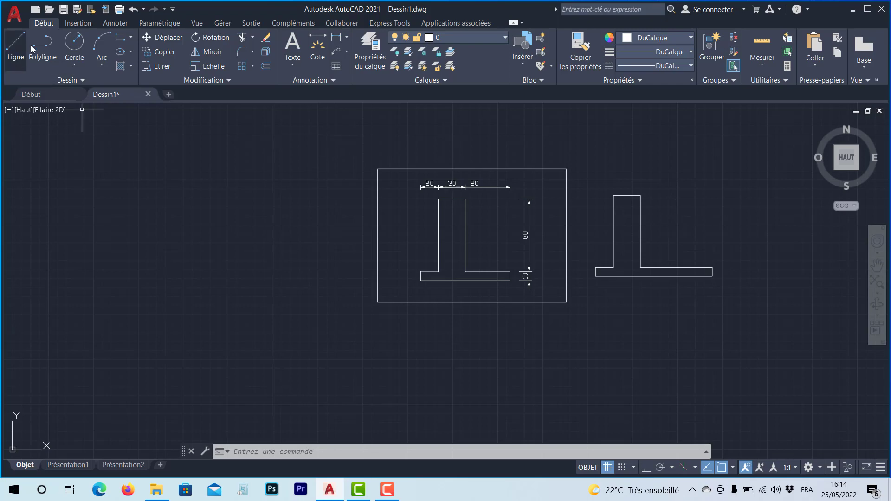
left_click(19, 22)
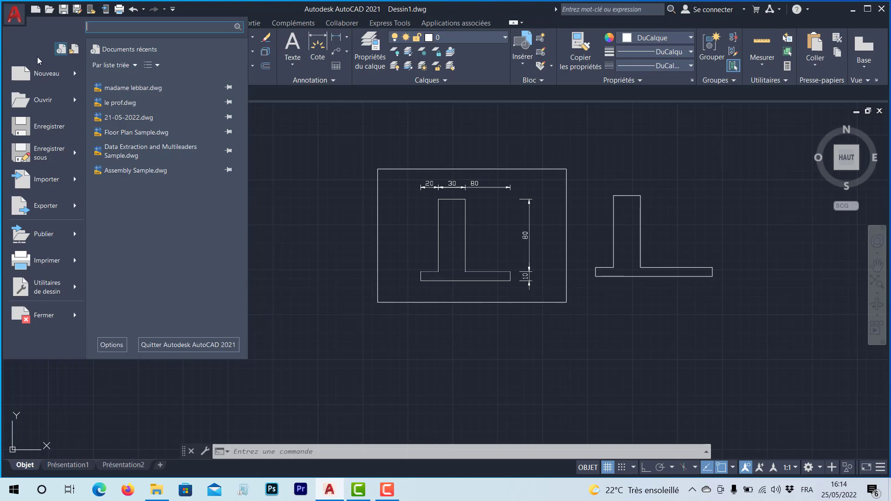
mouse_move(38, 74)
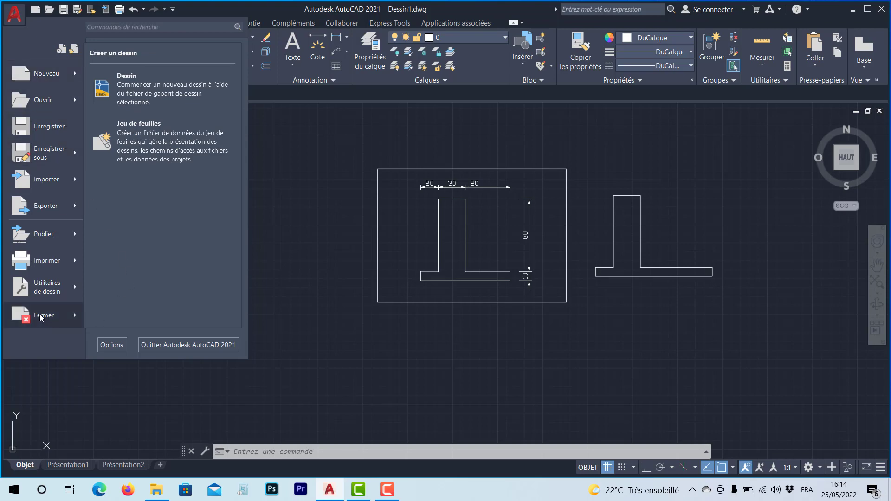
mouse_move(41, 317)
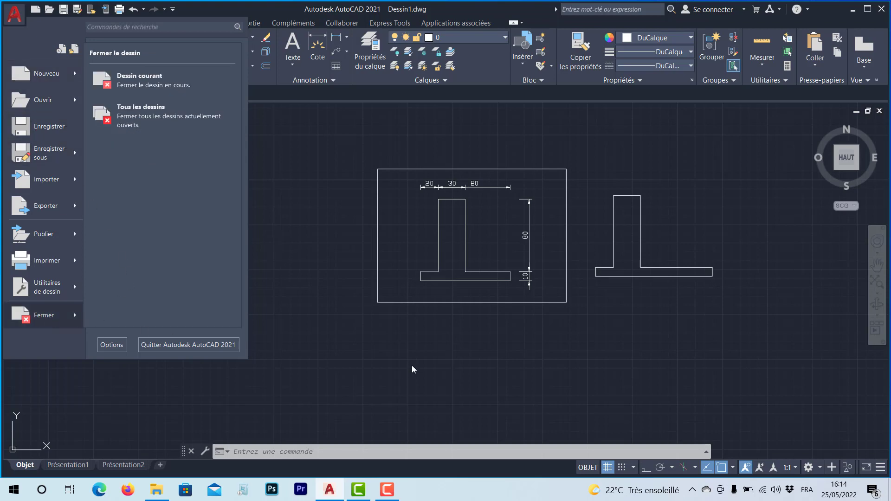
left_click(656, 330)
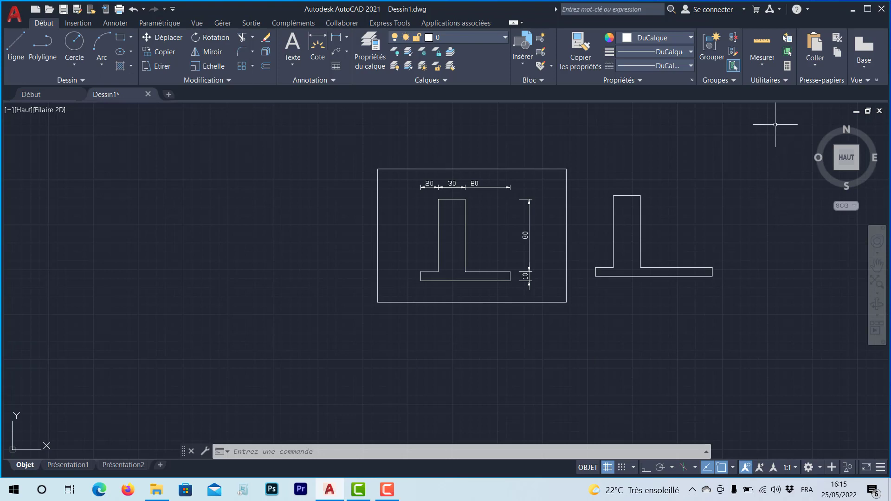
- Erase all the existing drawing content, including the attached plan and the profile redrawn beside it
left_click(774, 124)
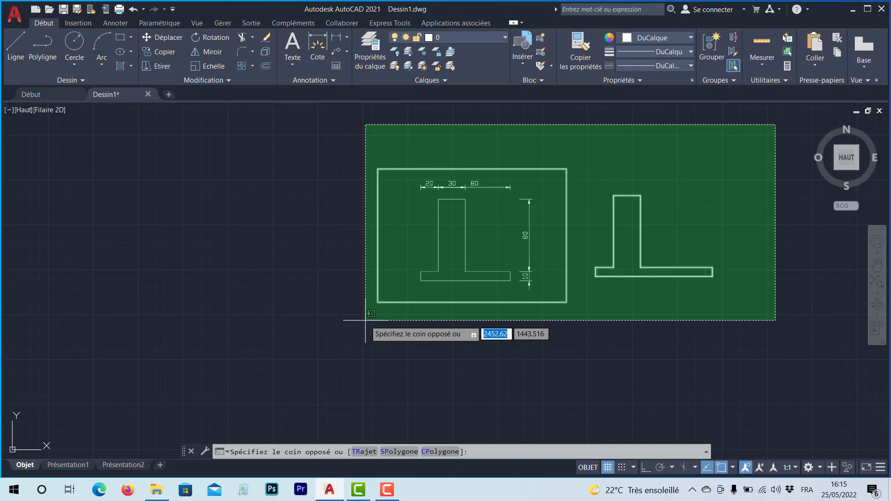
left_click(365, 320)
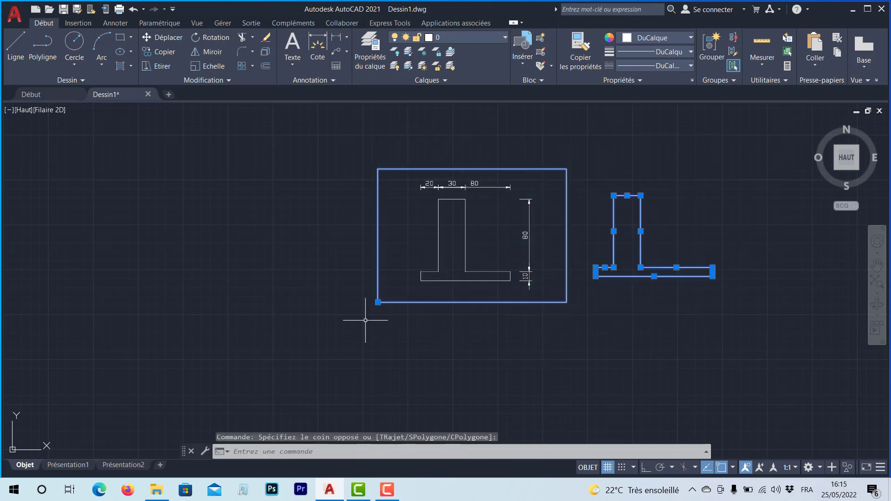
key("Delete")
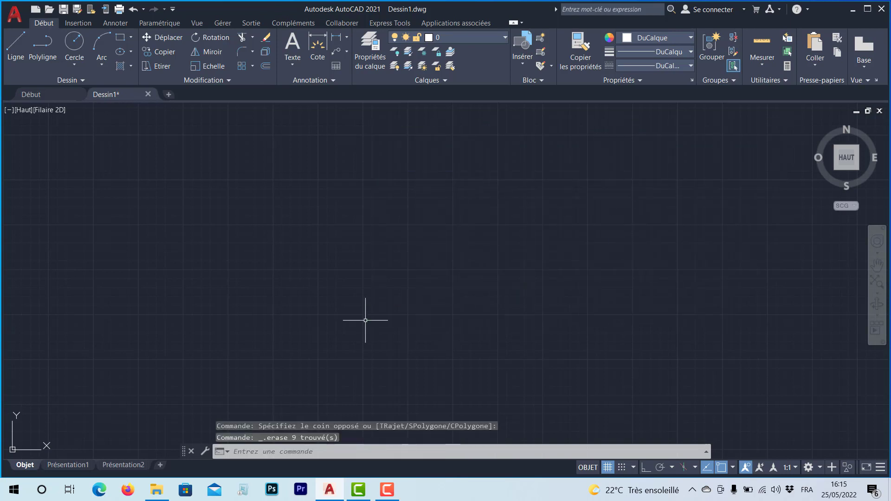
- Switch to File Explorer and preview Coordonnées cartésiennes atelier pratique.pdf and Atelier pratique coordonnées polaires1.pdf, closing each one
left_click(852, 8)
left_click(157, 490)
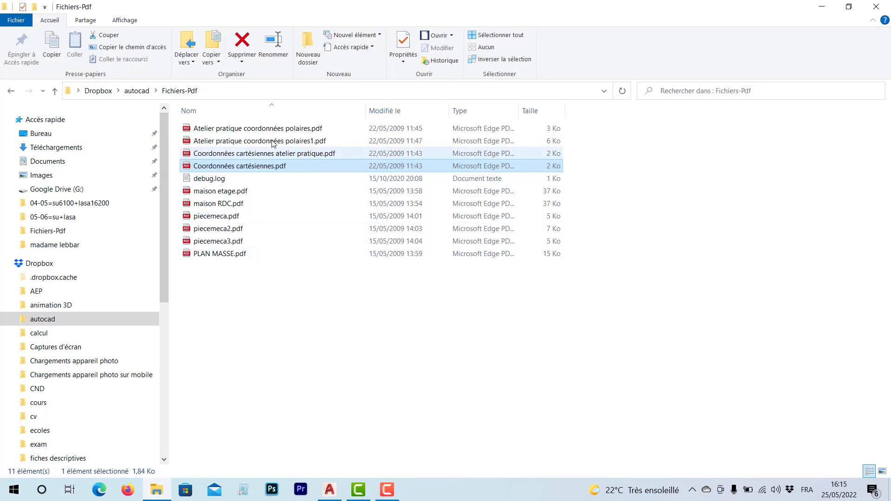
left_click(262, 155)
double_click(262, 155)
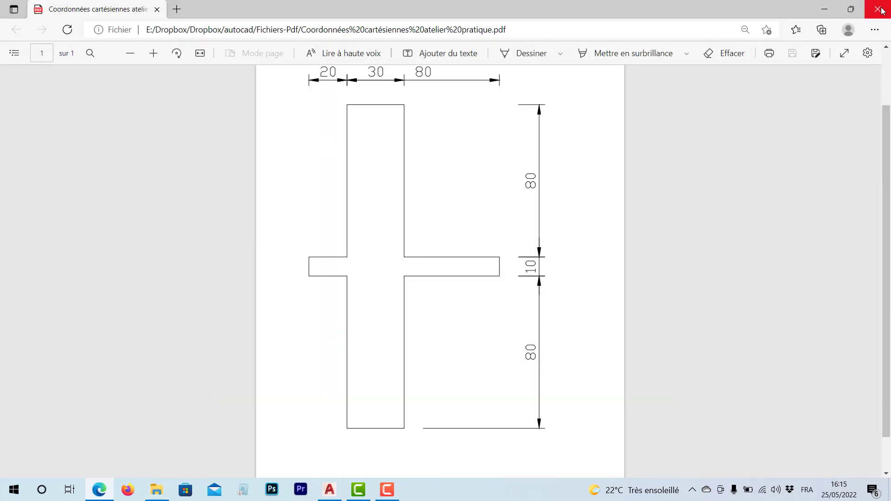
left_click(880, 9)
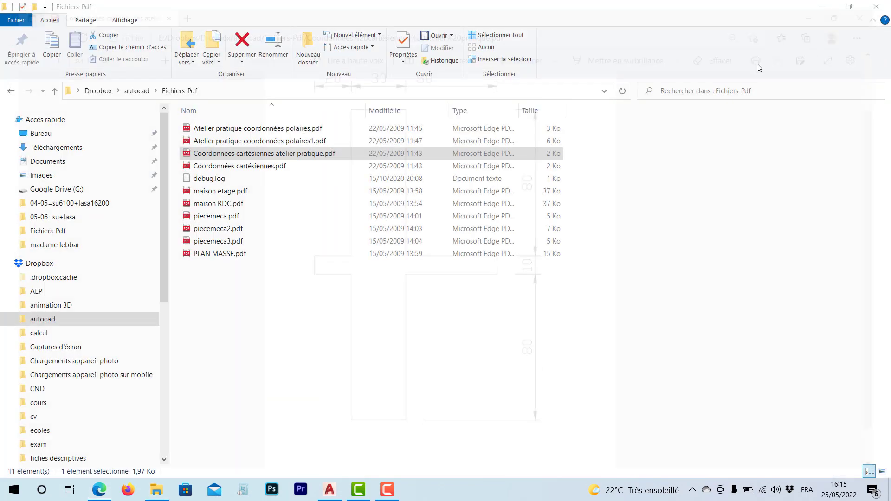
double_click(237, 142)
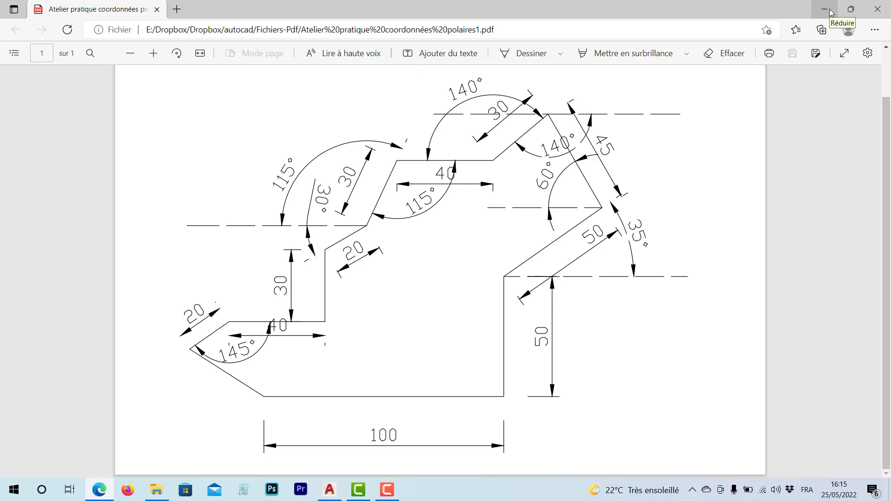
left_click(877, 9)
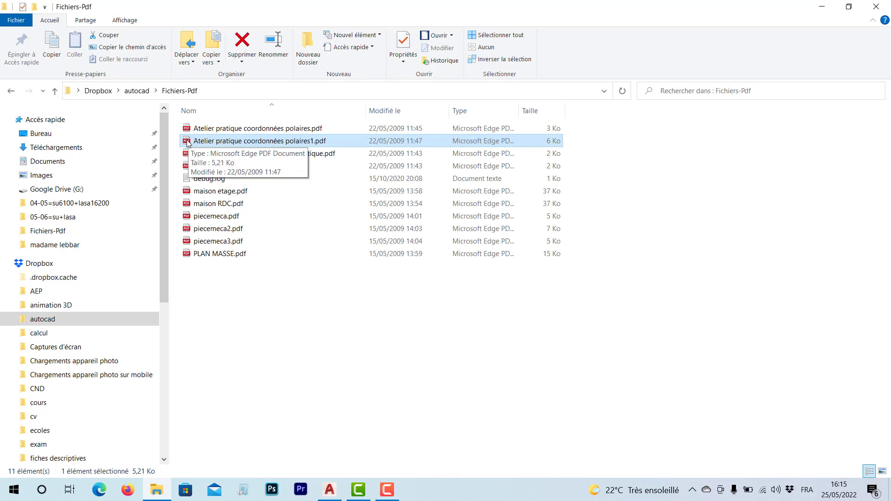
- Attach page 1 of Atelier pratique coordonnées polaires1.pdf to the empty AutoCAD drawing with scale factor 1 and rotation 0
mouse_move(191, 141)
left_mouse_down()
mouse_move(241, 214)
mouse_move(342, 431)
mouse_move(327, 469)
mouse_move(331, 493)
mouse_move(355, 399)
left_mouse_up()
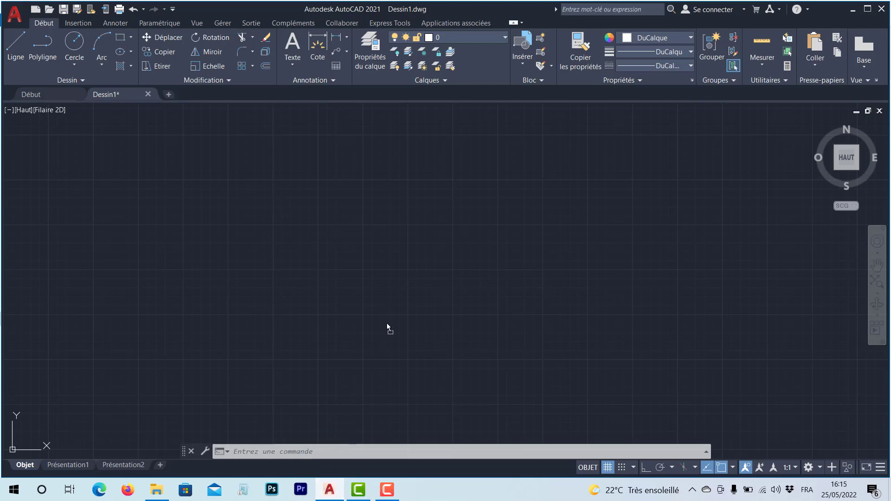
left_click_drag(387, 324, 388, 324)
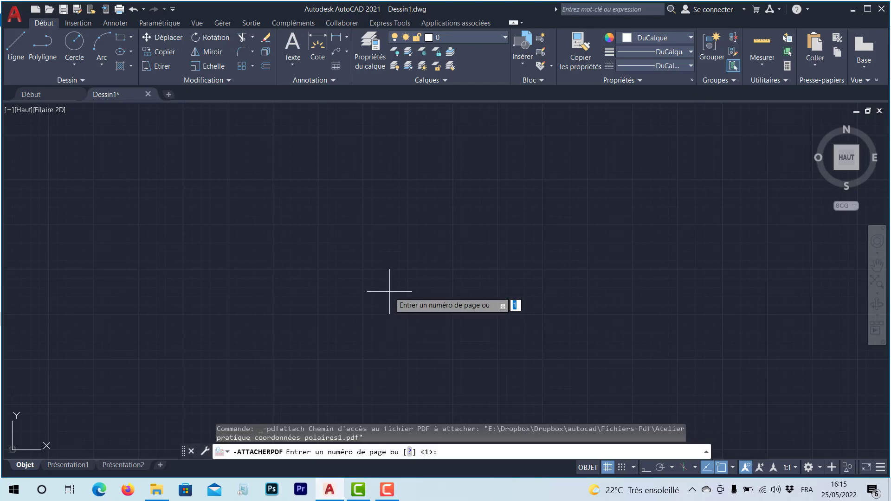
type("1")
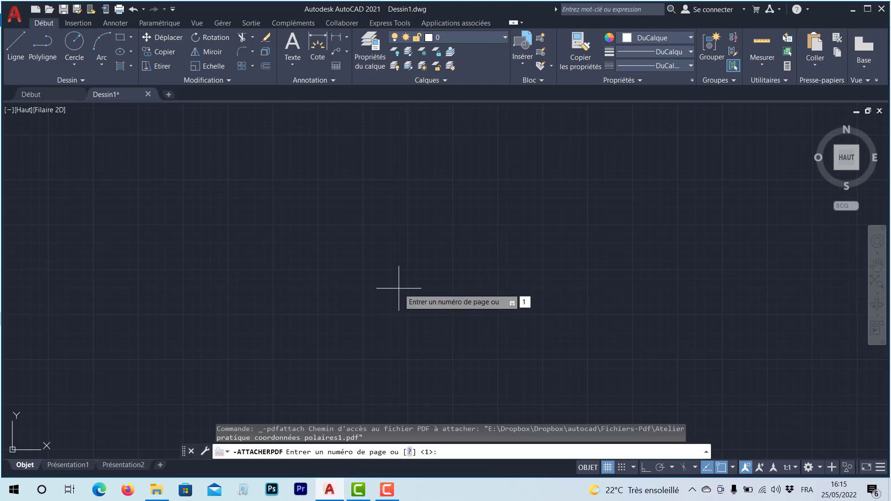
key("Return")
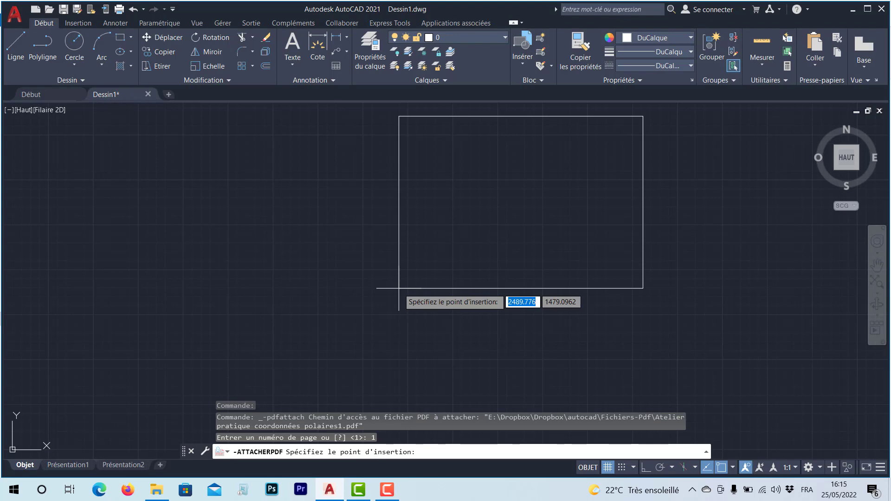
left_click(332, 315)
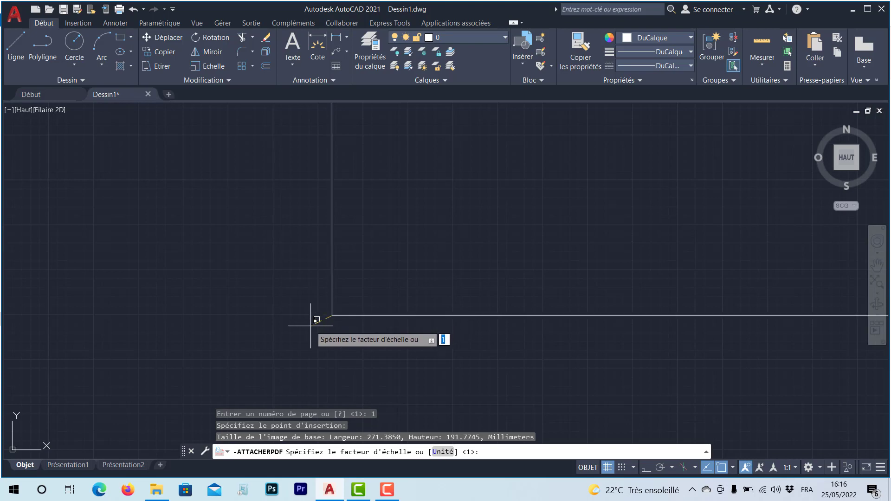
type("1")
key("Return")
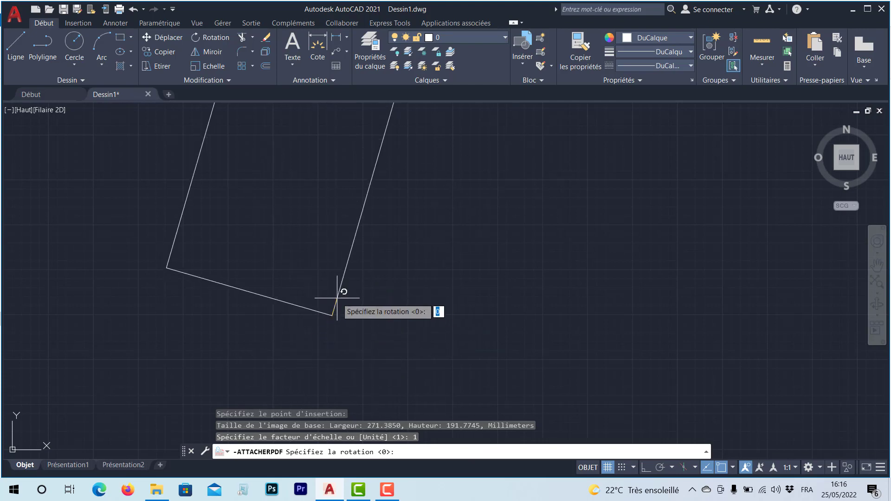
type("0")
key("Return")
- Split the model space into two vertical viewports
middle_click_drag(487, 236, 313, 252)
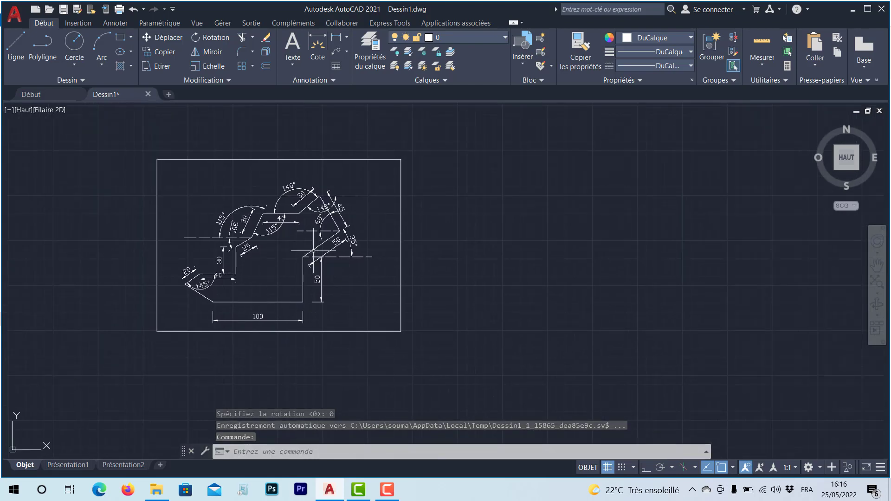
scroll(314, 254, "up", 2)
middle_click_drag(315, 260, 321, 292)
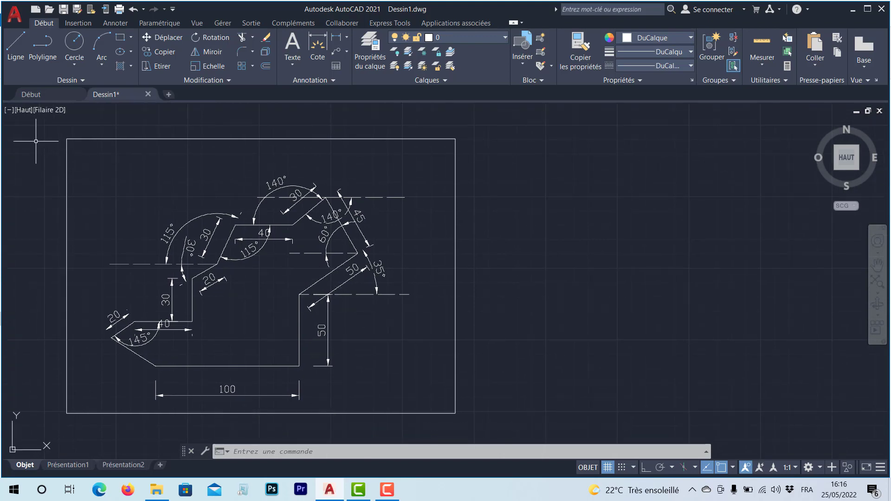
left_click(9, 111)
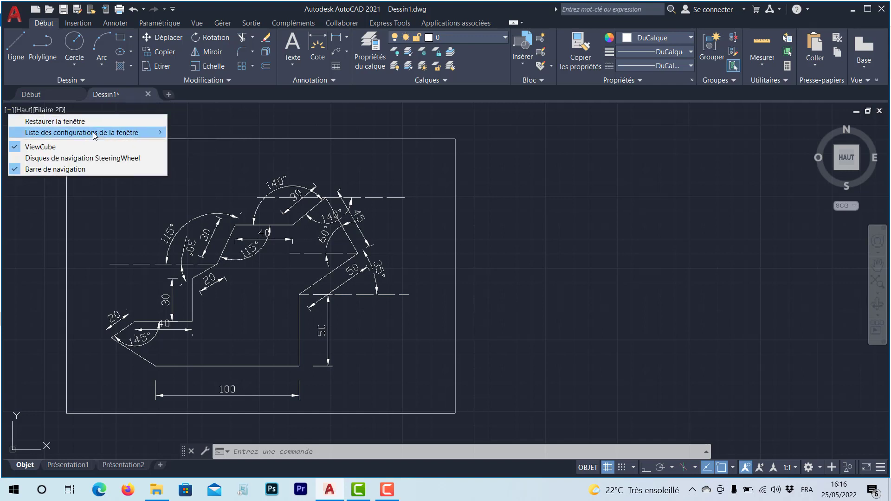
mouse_move(93, 132)
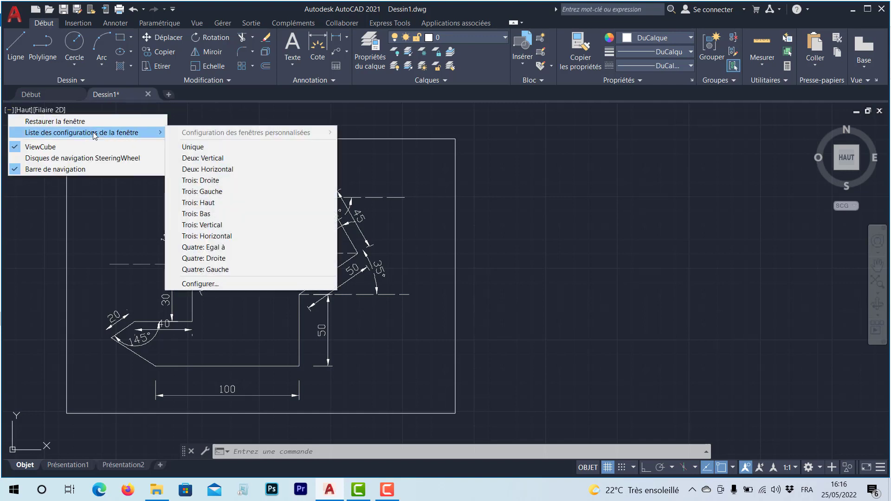
left_click(246, 161)
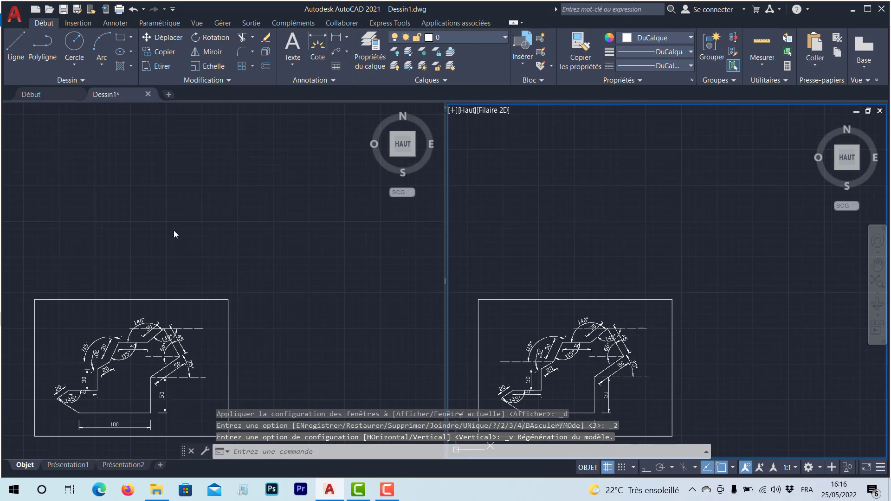
- Frame the attached dimensioned profile in one viewport and an empty drawing area in the other
left_click(267, 299)
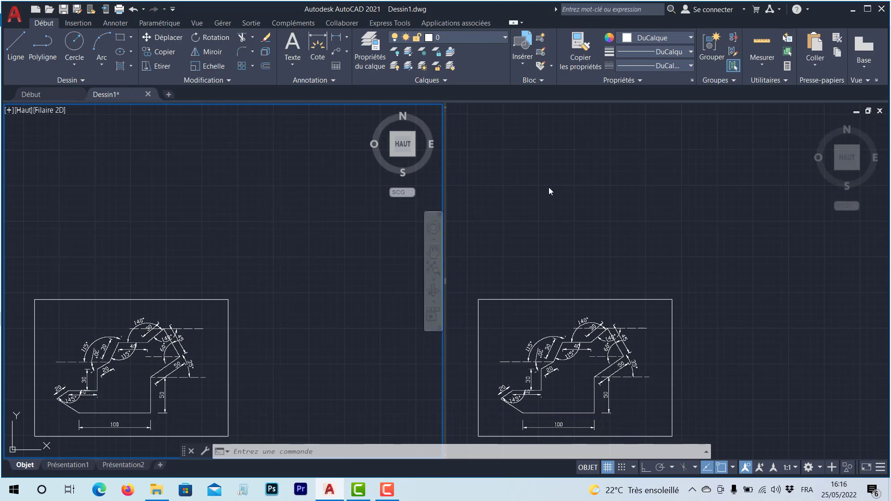
left_click(561, 172)
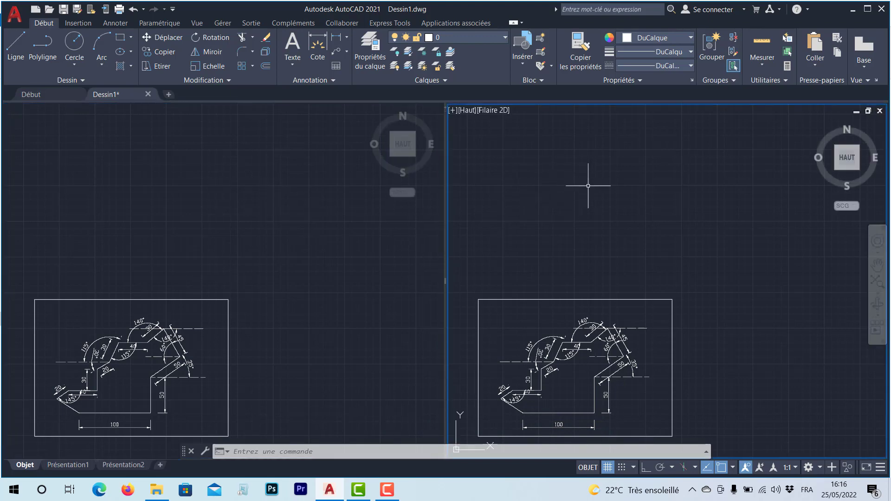
left_click(284, 217)
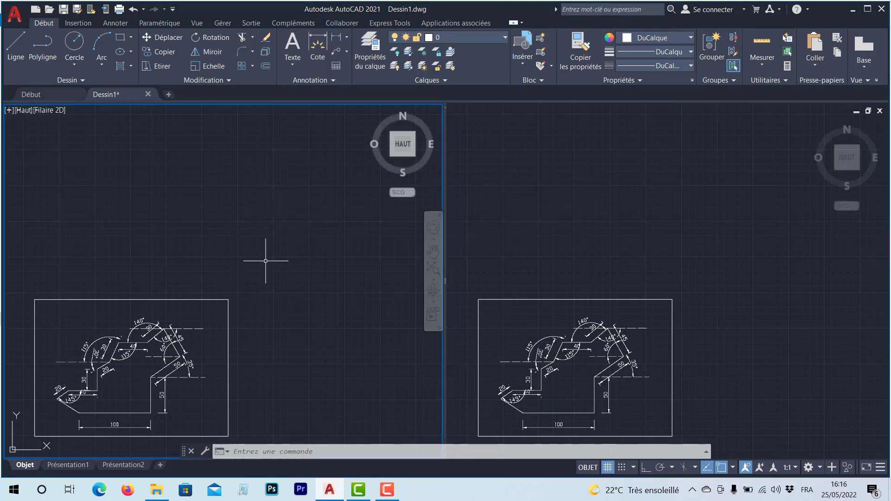
scroll(243, 293, "up", 2)
middle_click_drag(243, 292, 308, 184)
scroll(272, 211, "up", 2)
mouse_move(230, 232)
middle_mouse_down()
mouse_move(341, 187)
mouse_move(375, 185)
middle_mouse_up()
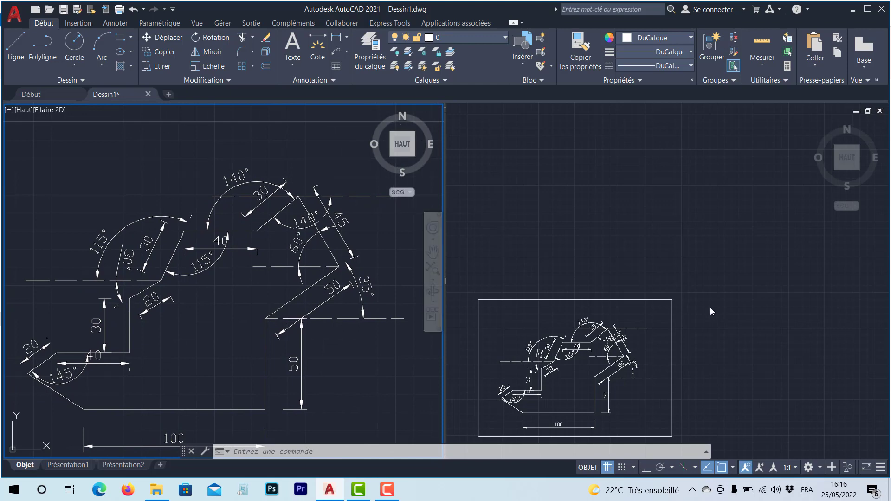
left_click(739, 304)
middle_click_drag(718, 323, 525, 238)
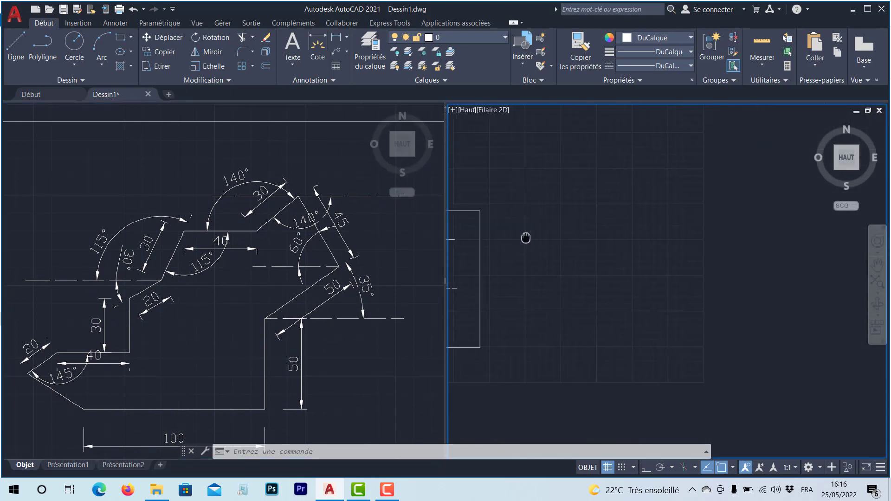
middle_click_drag(638, 258, 584, 256)
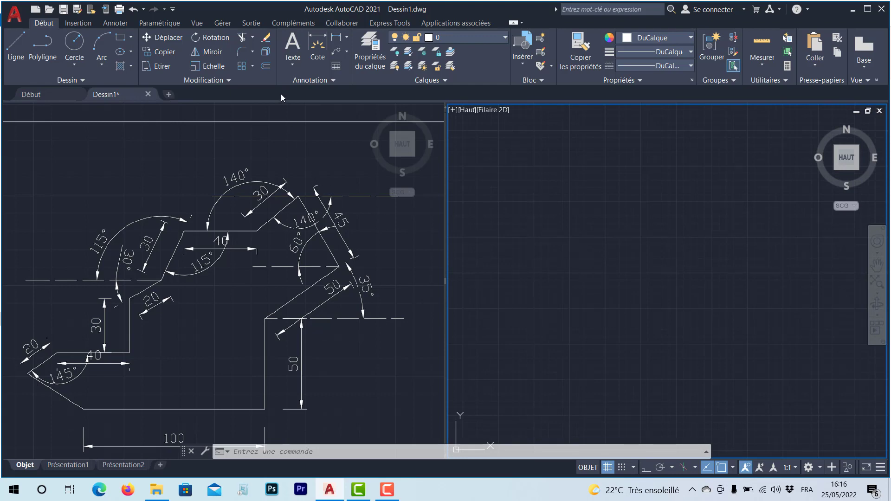
left_click(20, 54)
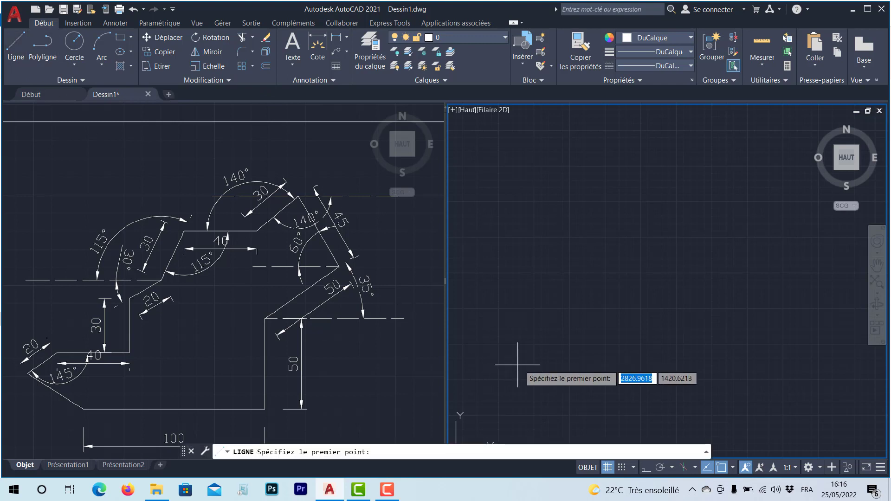
left_click(538, 385)
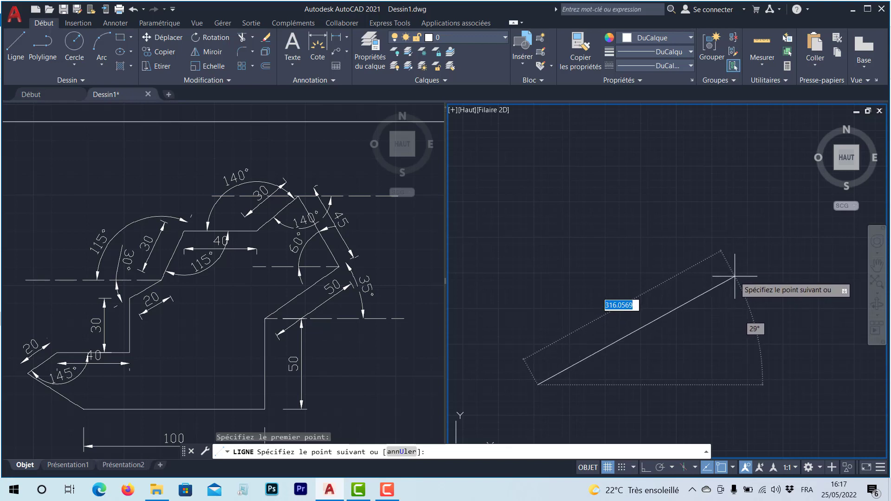
type("@")
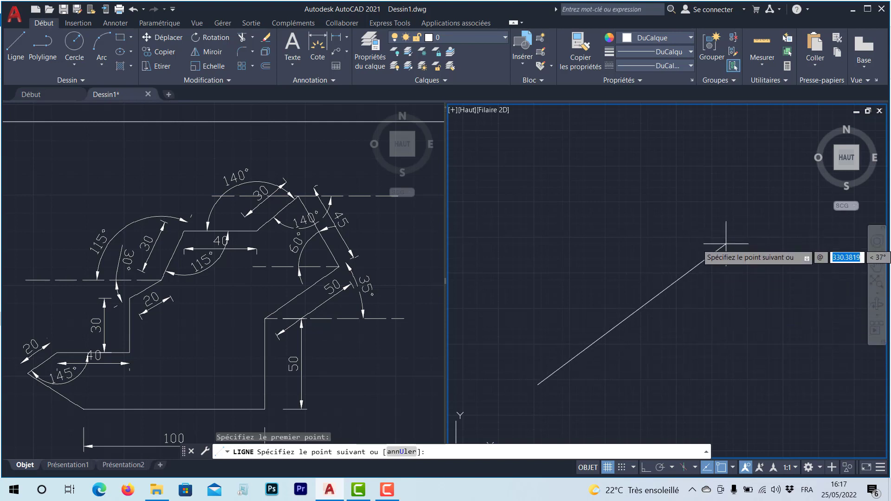
type("100")
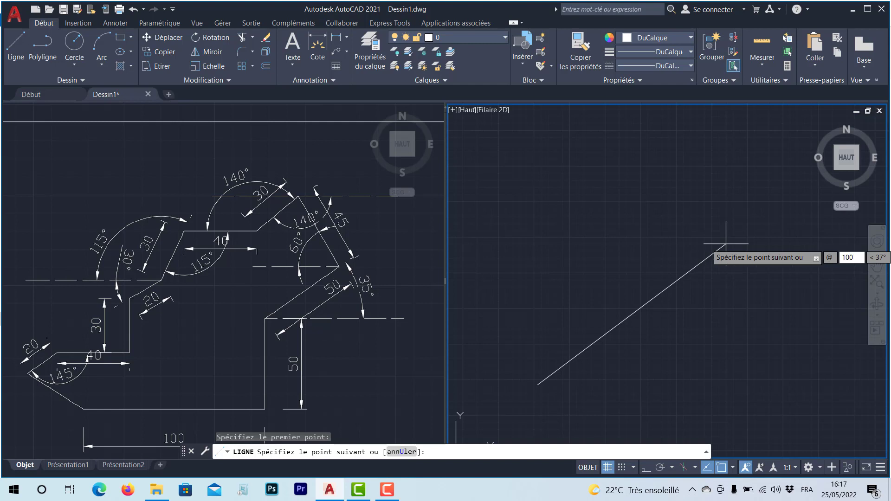
key("Tab")
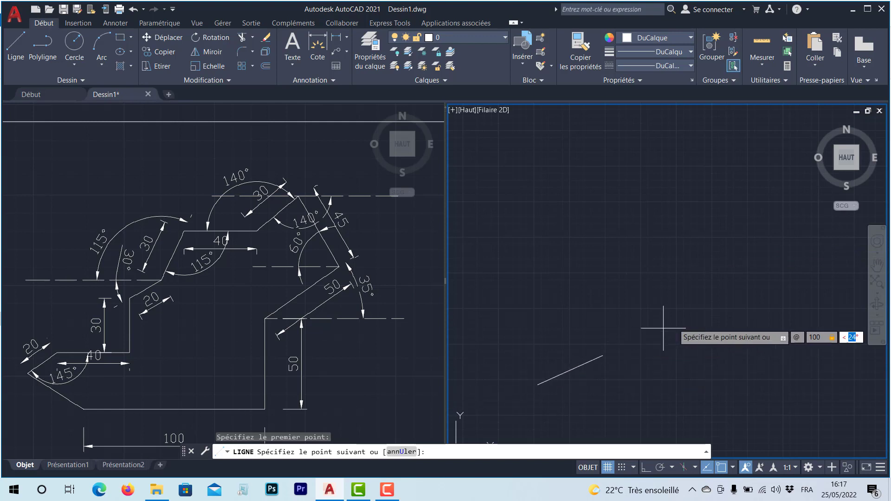
type("100")
key("Tab")
type("0")
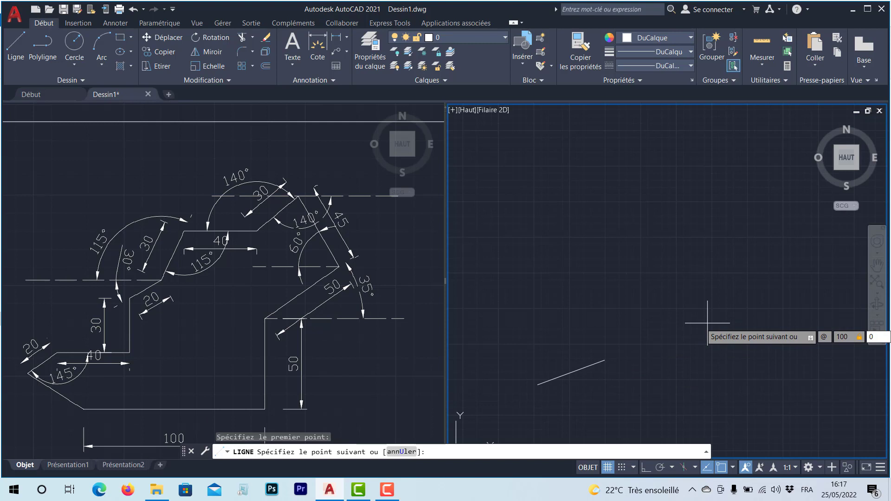
key("Return")
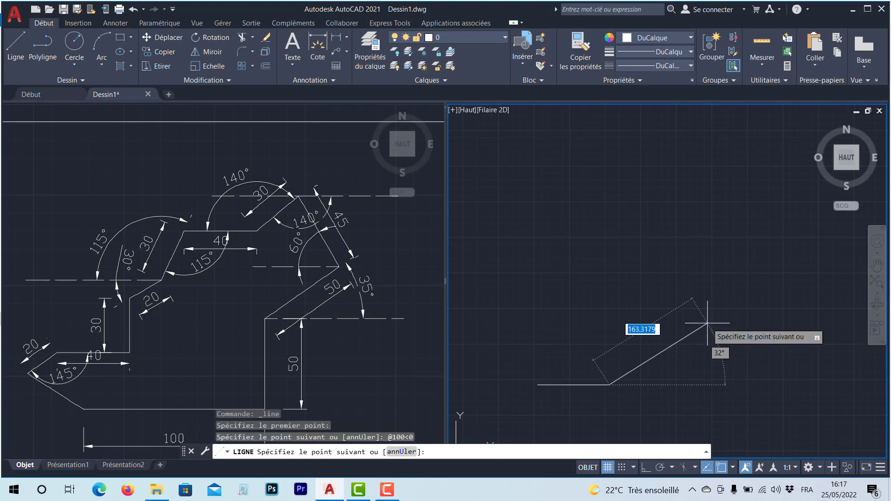
key("Return")
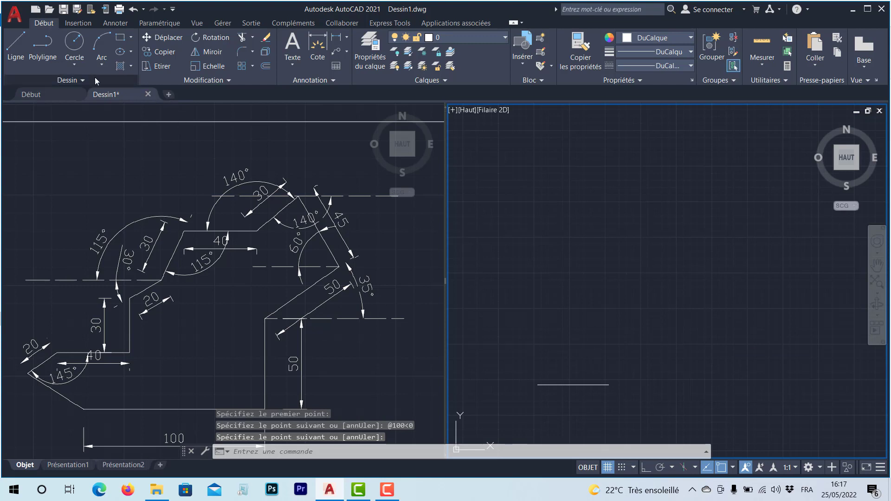
- Draw a freehand-sized circle by centre and radius above the horizontal line
left_click(75, 65)
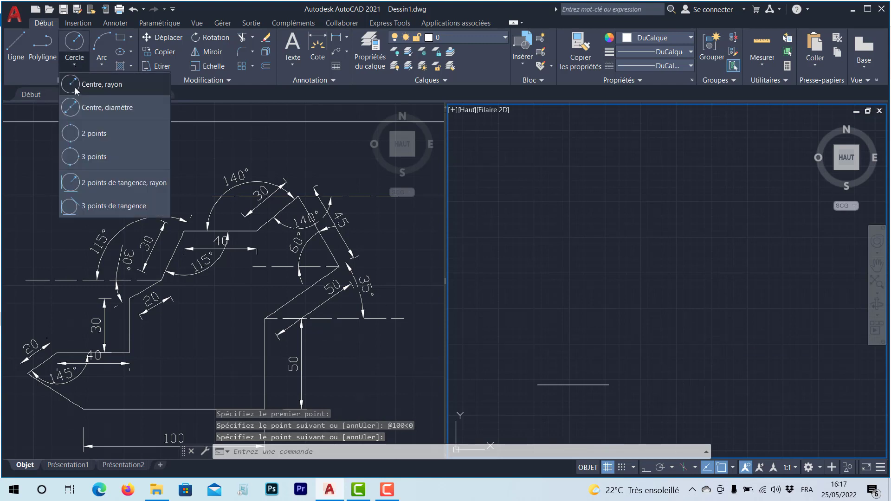
left_click(95, 84)
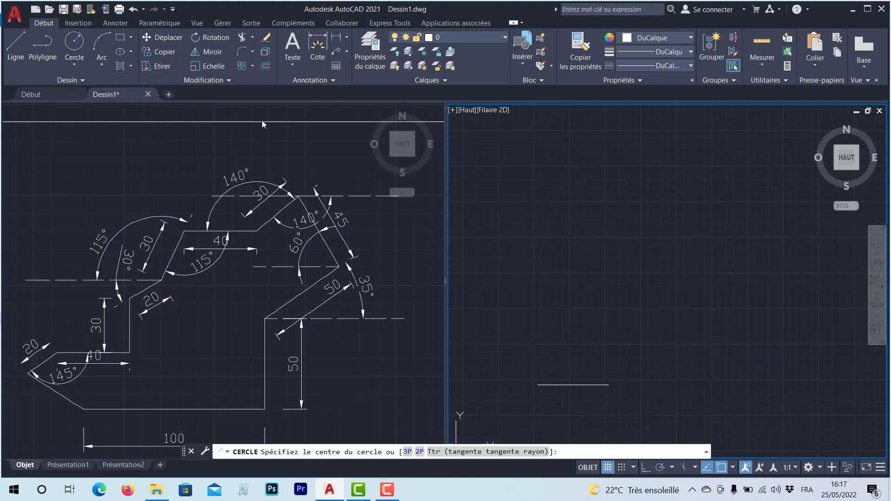
left_click(556, 202)
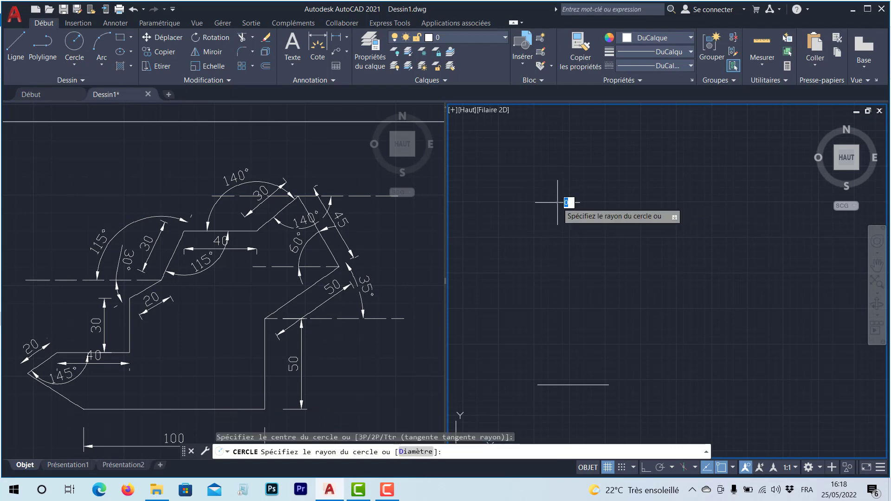
left_click(573, 237)
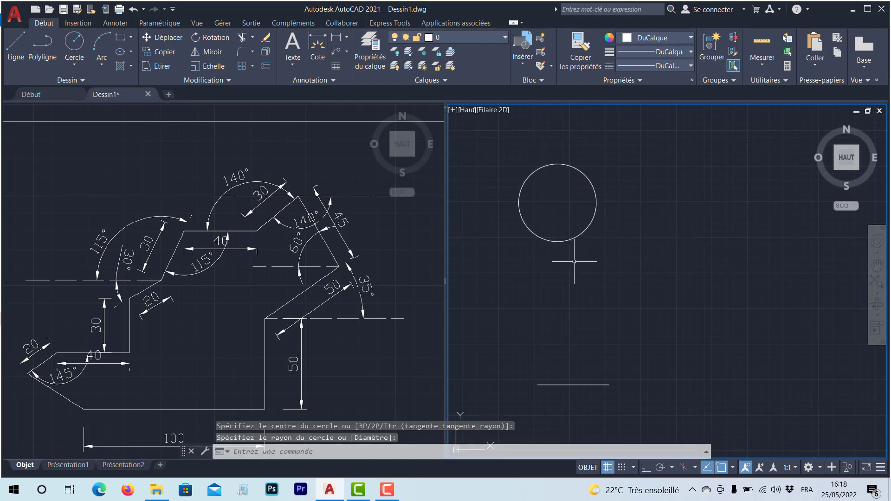
left_click(15, 44)
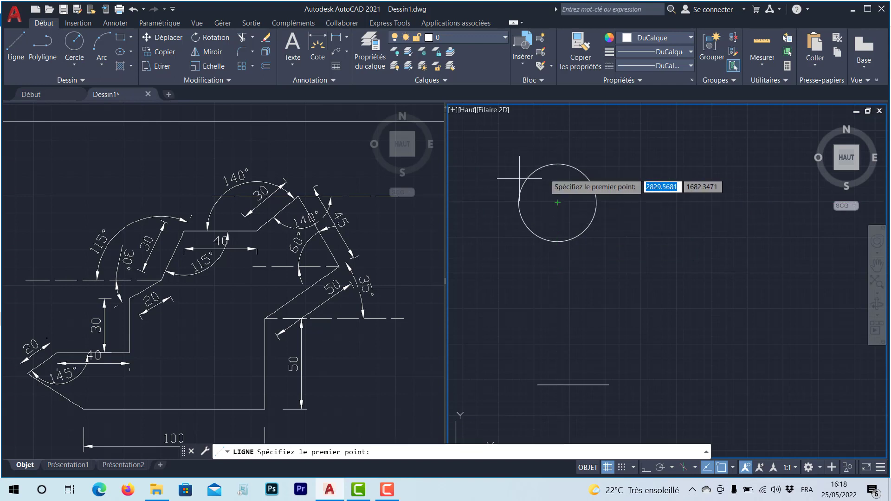
middle_click_drag(559, 201, 573, 208)
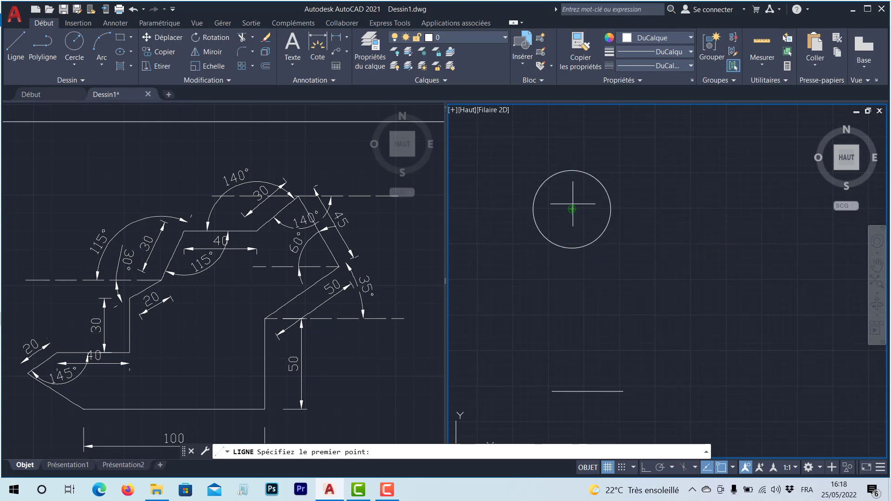
left_click(572, 209)
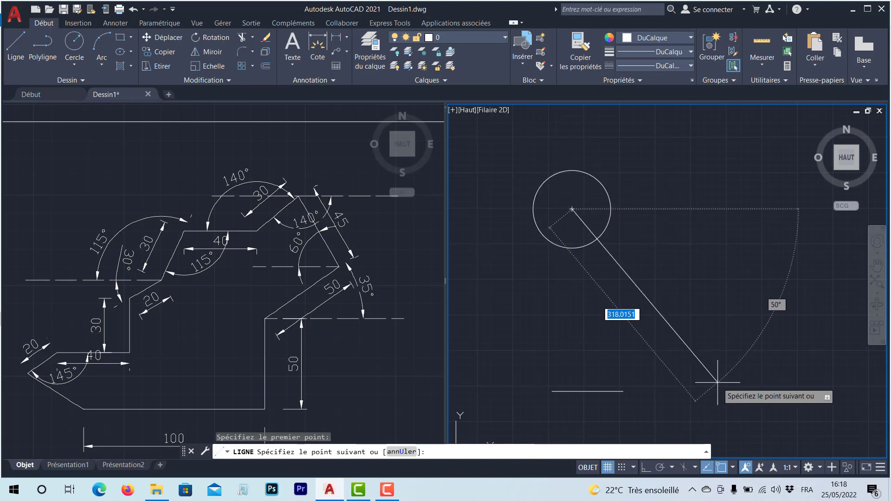
key("F8")
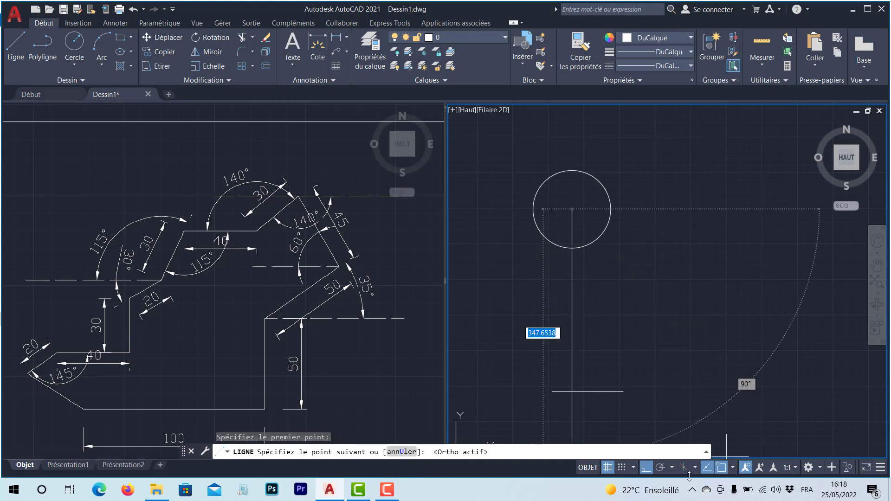
left_click(650, 470)
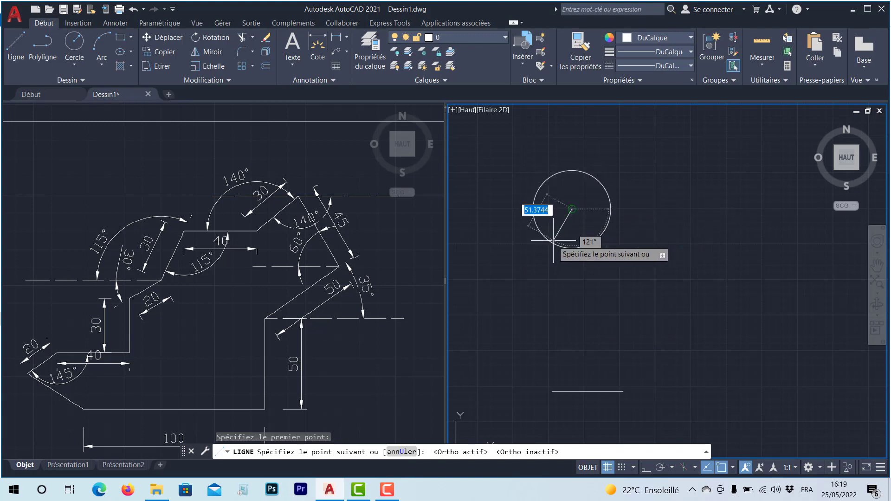
key("Escape")
- Delete the circle and the horizontal line from the drawing viewport
left_click(604, 188)
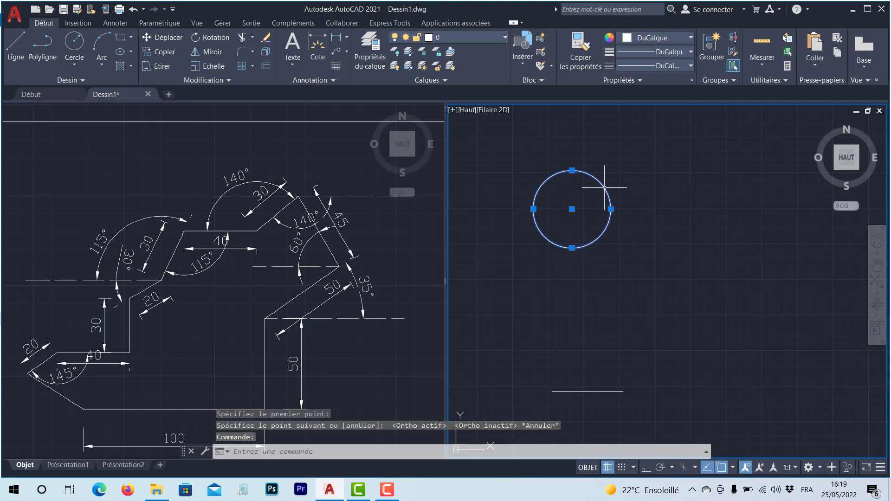
key("Delete")
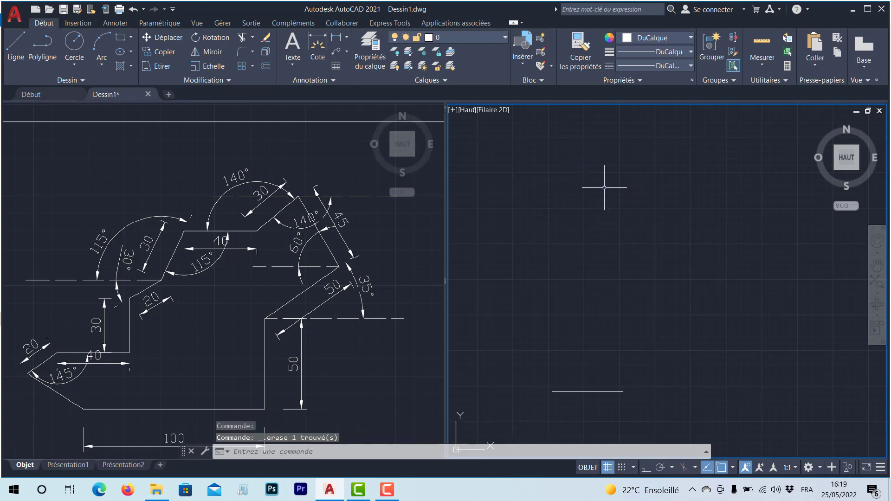
left_click(650, 361)
left_click(549, 409)
key("Delete")
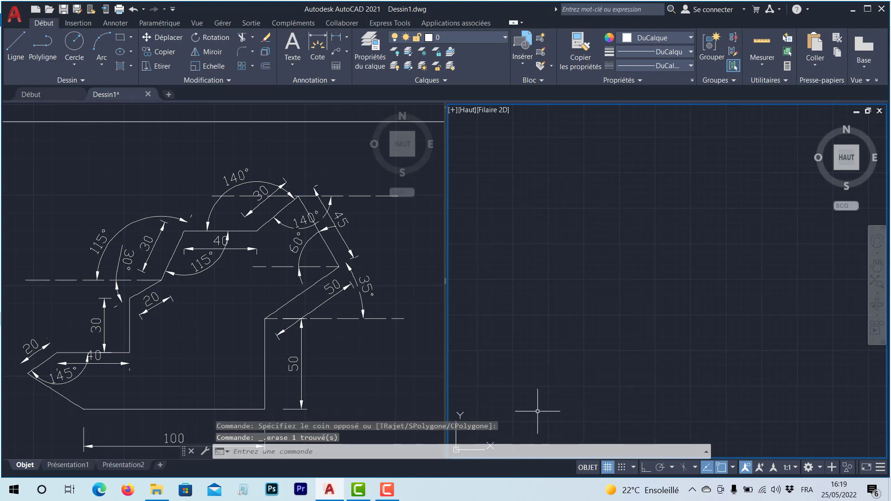
left_click(16, 46)
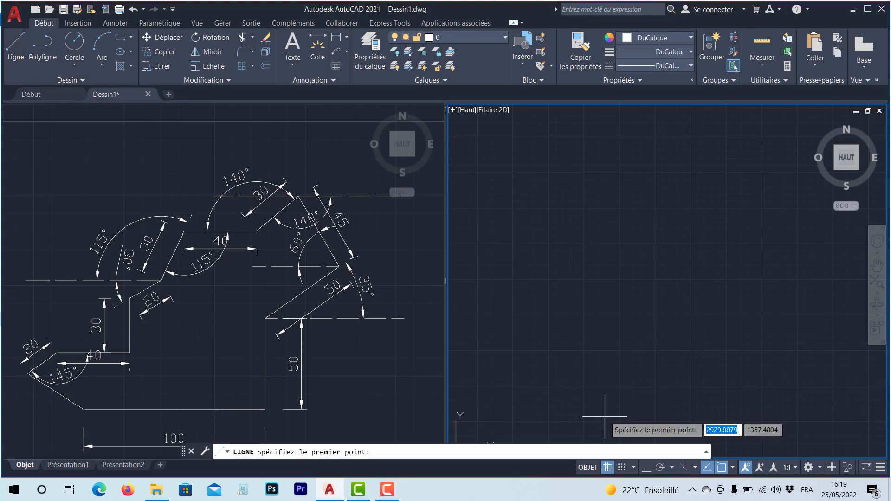
left_click(561, 383)
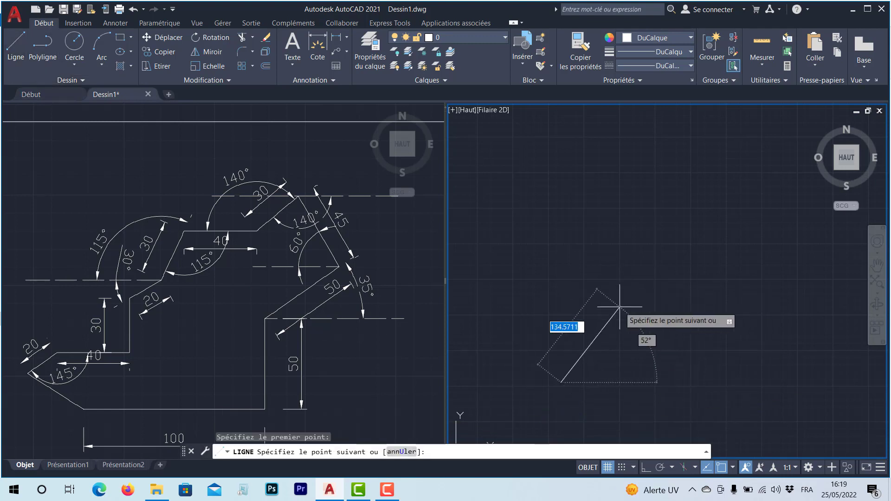
type("@")
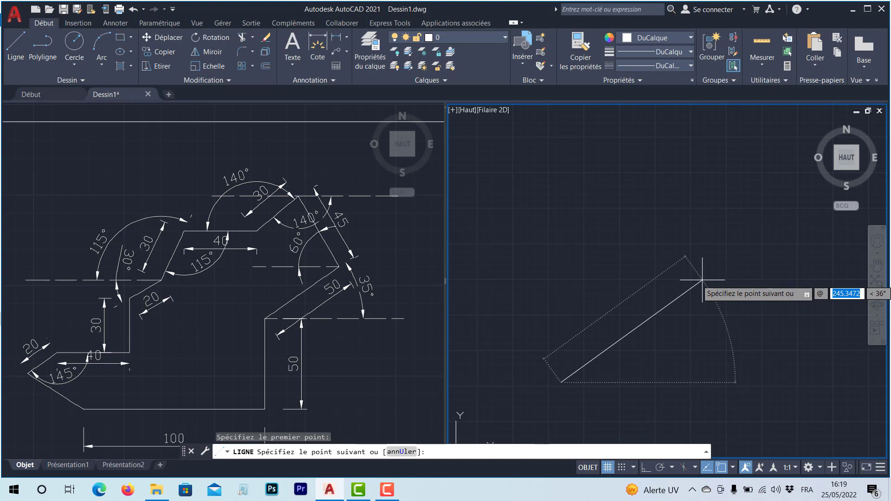
type("100")
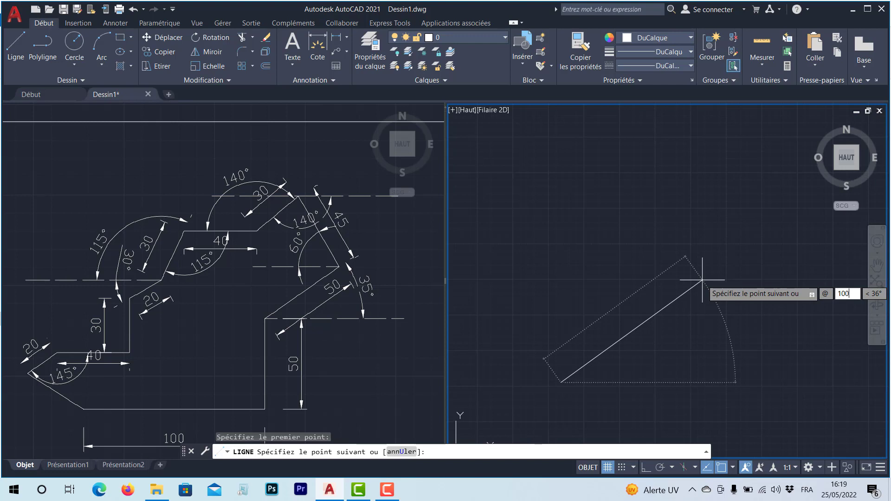
key("Tab")
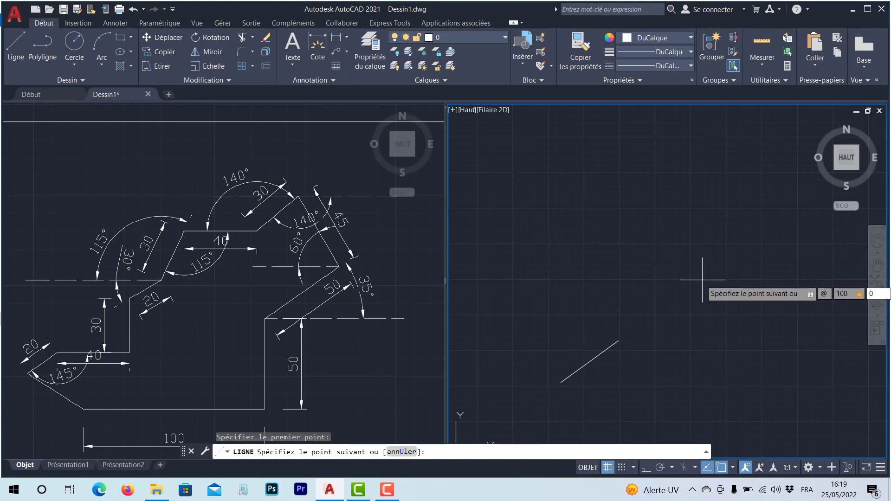
type("0")
key("Return")
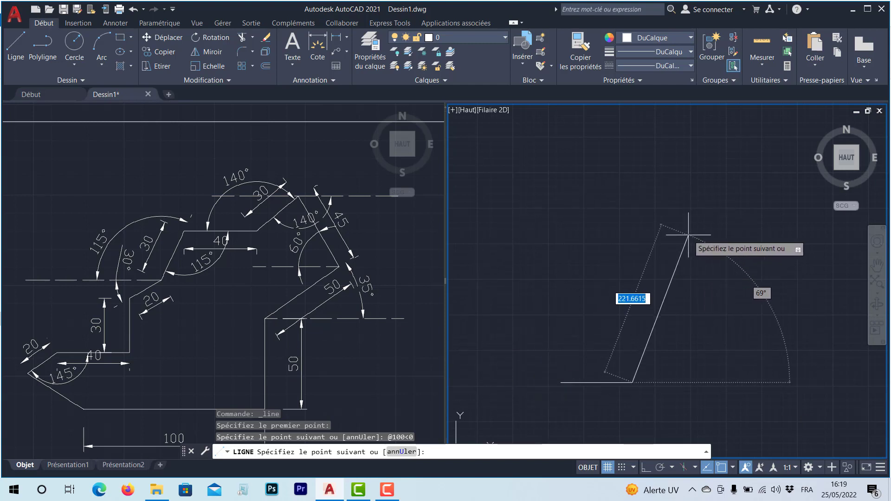
type("@")
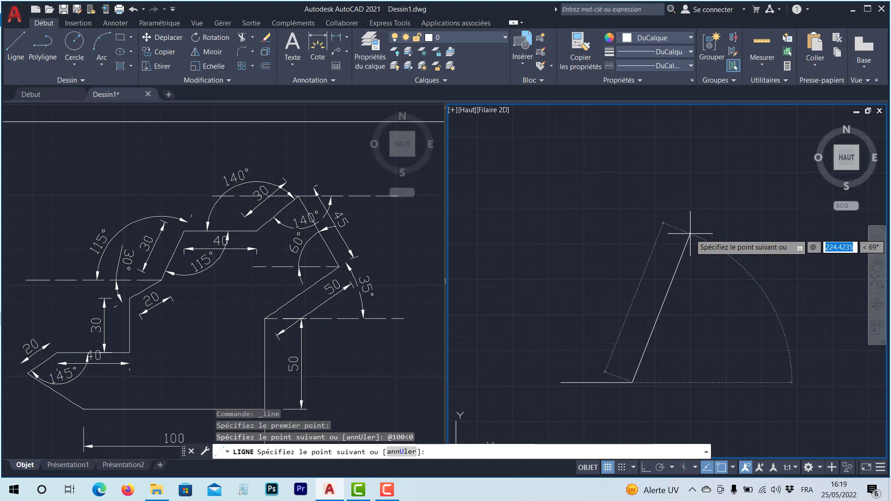
type("5")
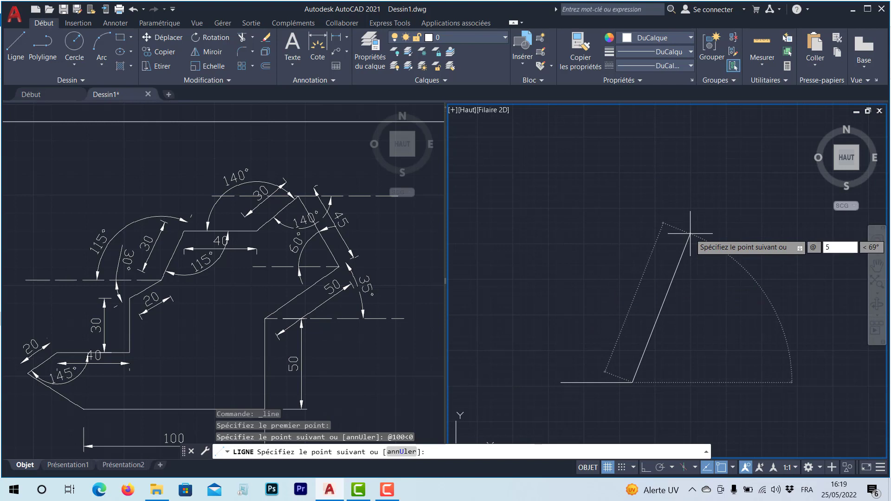
type("0")
key("Tab")
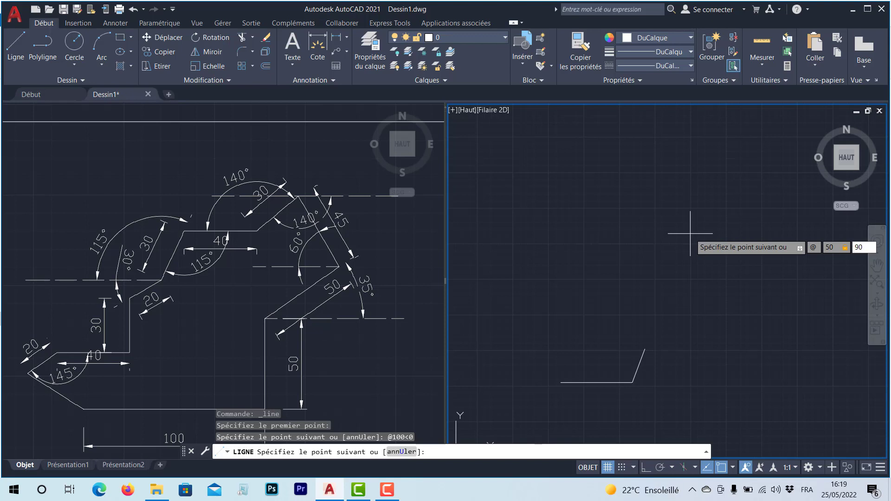
key("Return")
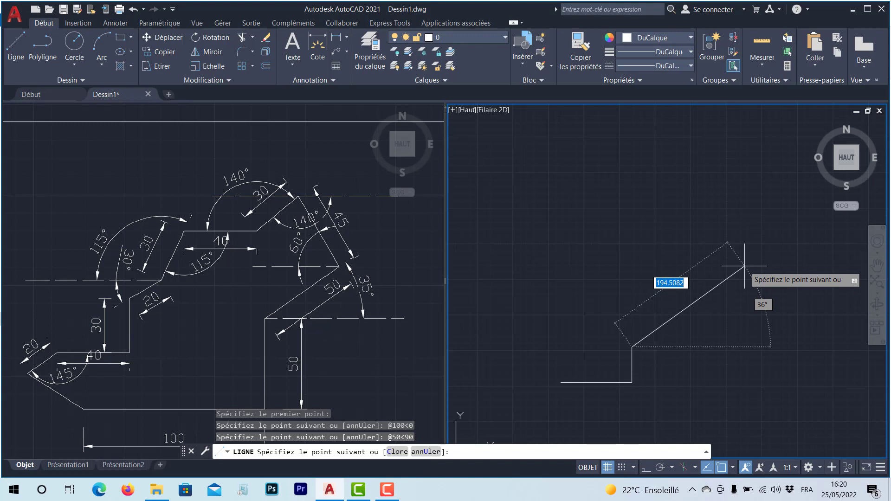
type("@")
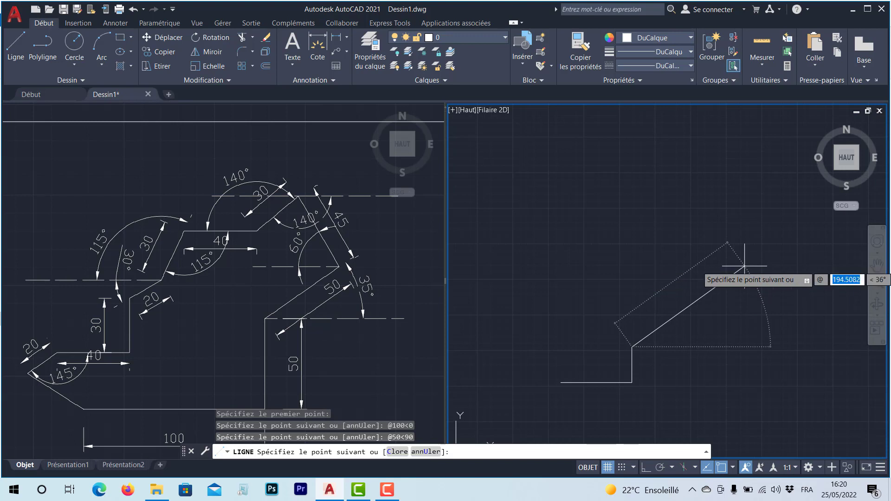
type("50")
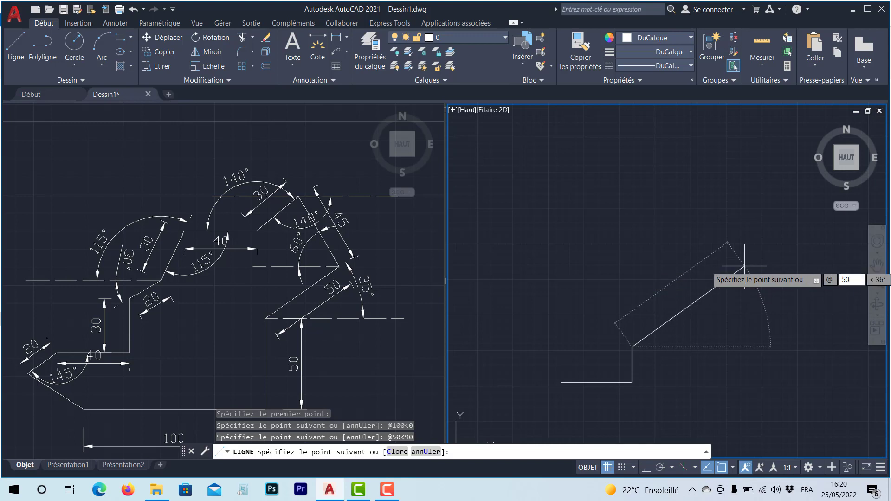
key("Tab")
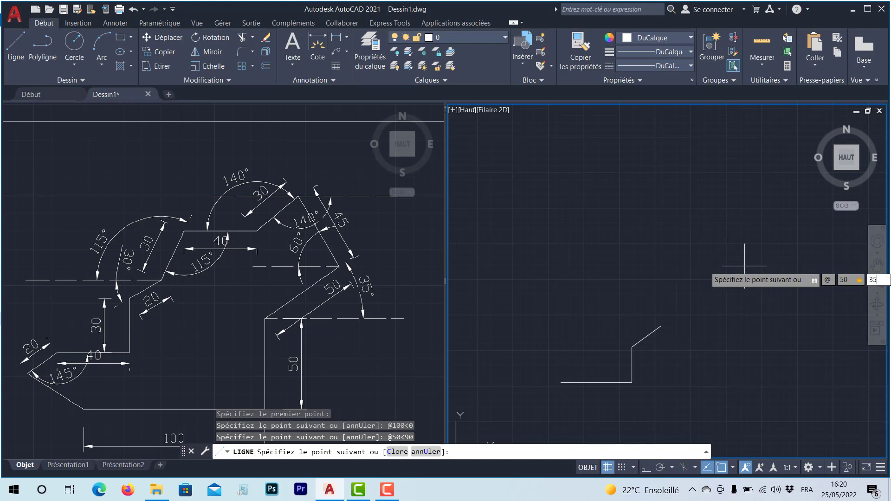
key("Return")
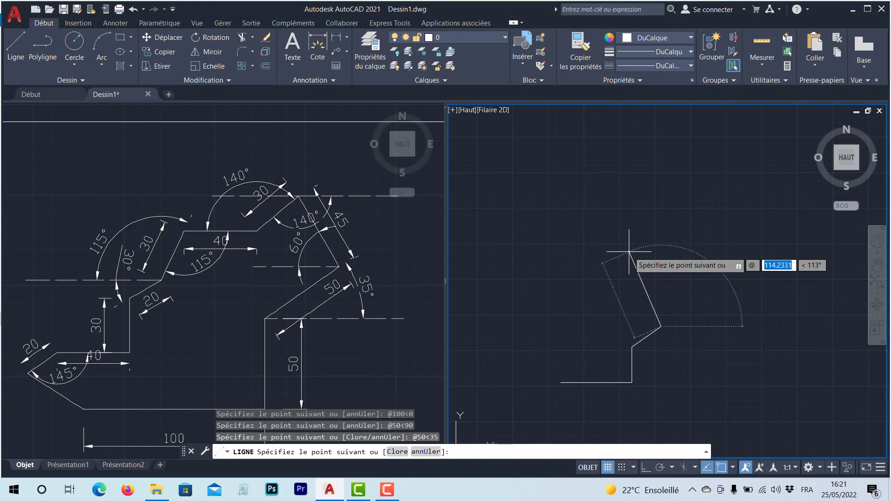
type("45")
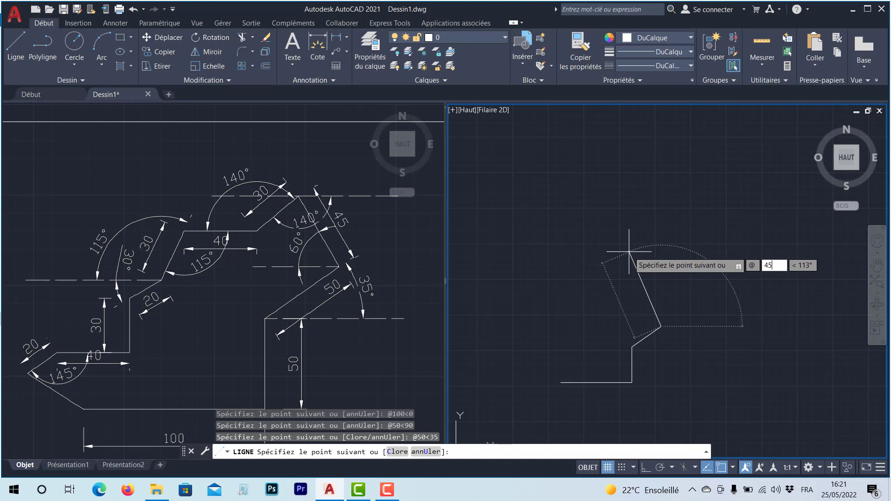
key("Tab")
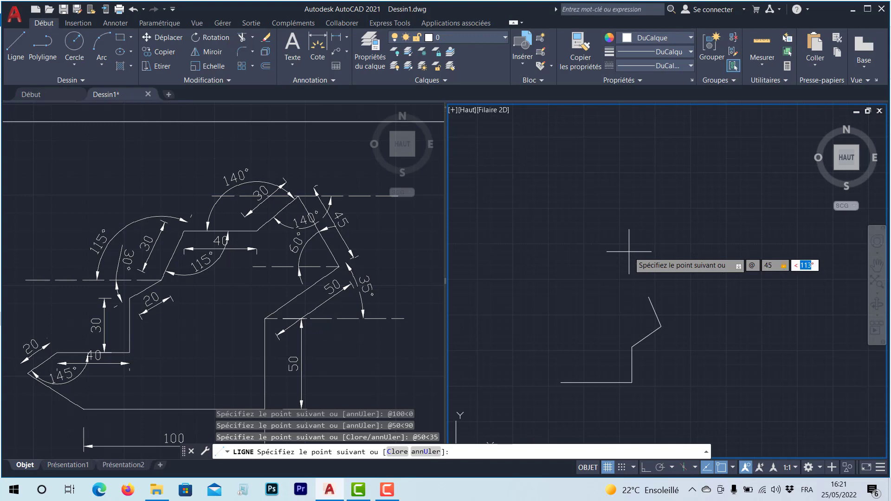
type("120")
key("Return")
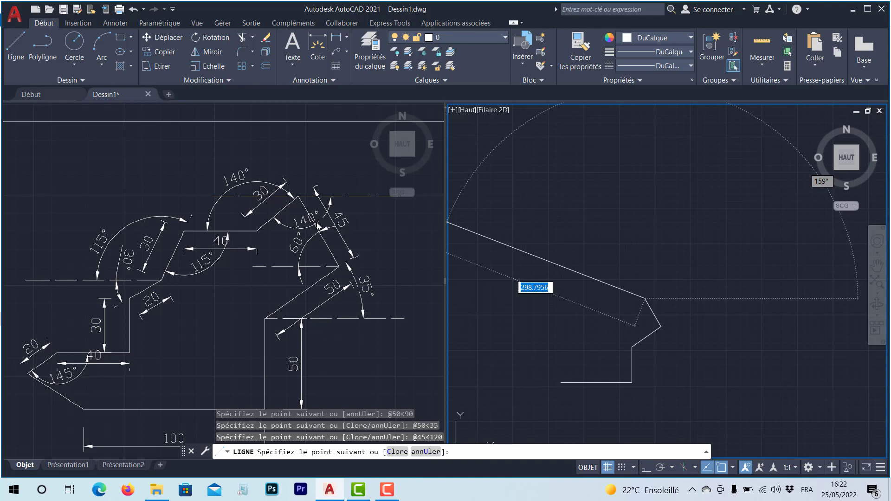
key("Return")
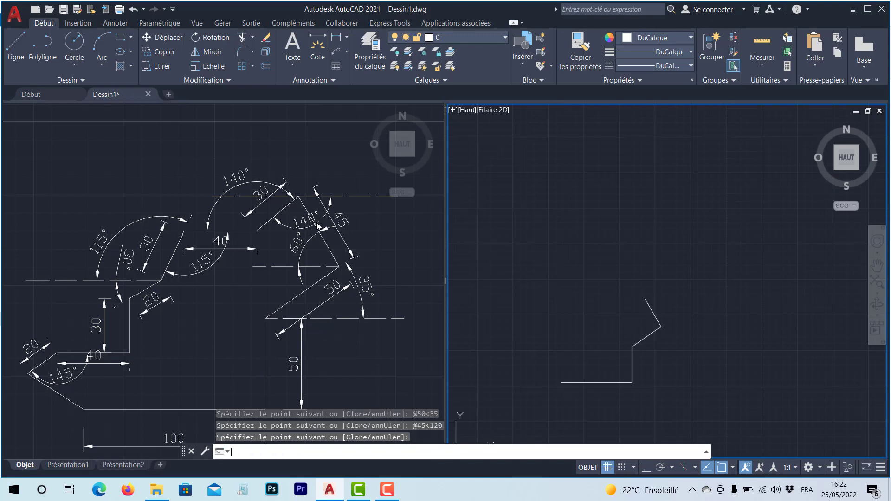
- Switch to the Windows Calculator to work out the next segment's angle as 360 - 140, and return to the drawing
key("XF86Calculator")
type("3")
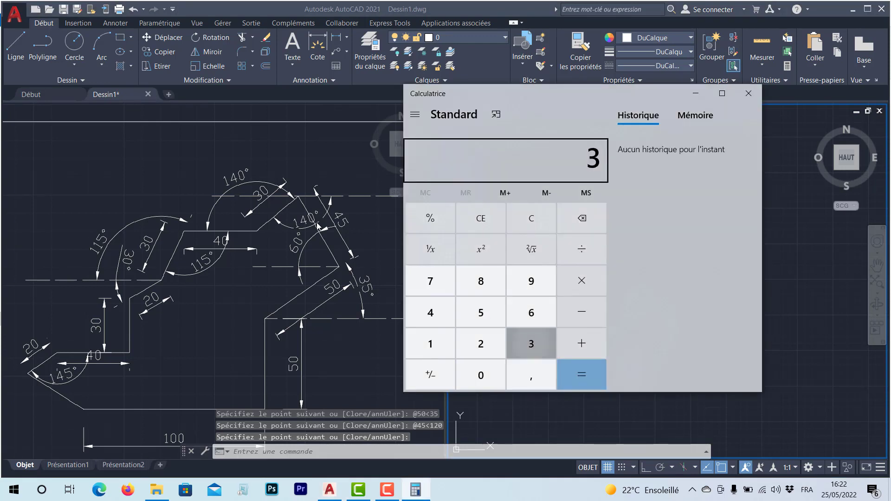
type("60 - 140")
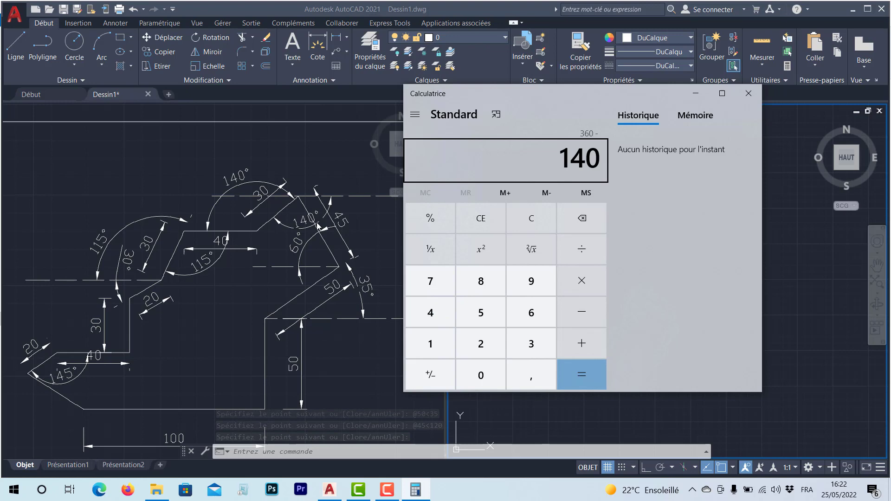
key("Return")
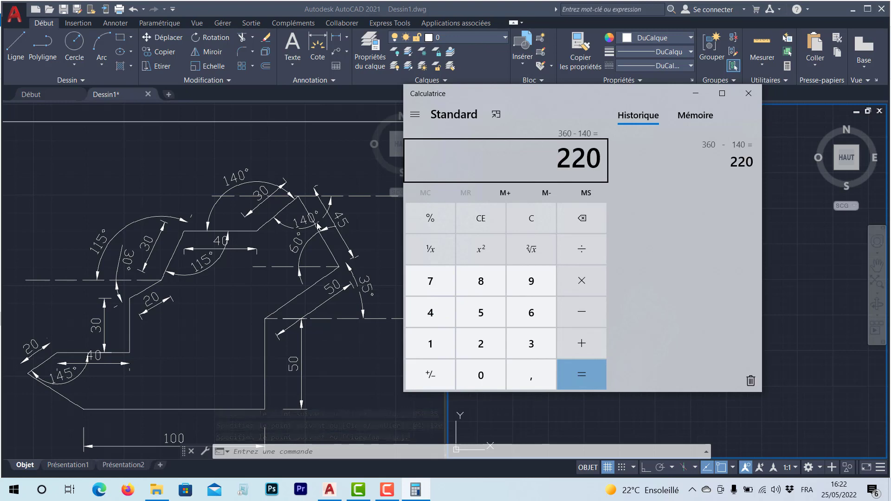
left_click(696, 94)
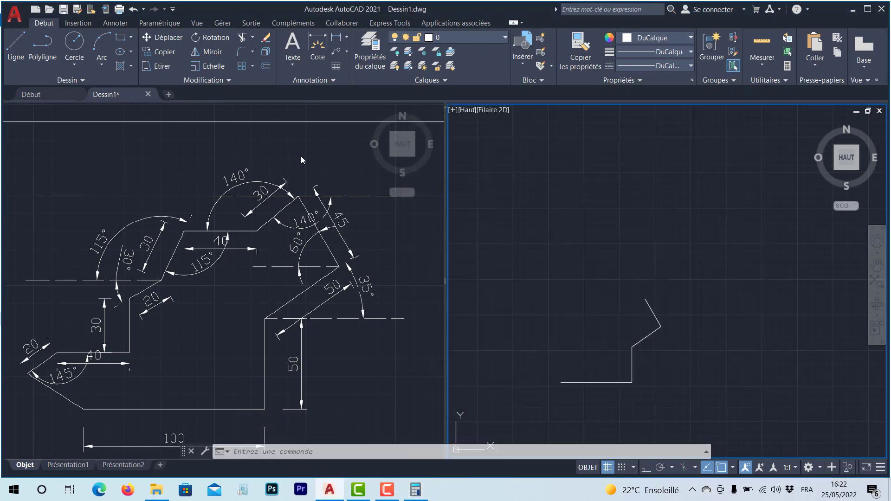
left_click(15, 47)
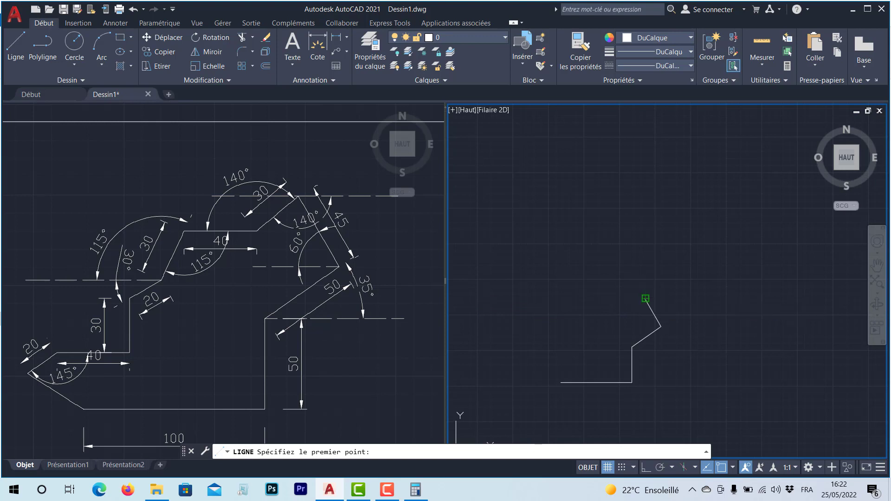
left_click(645, 298)
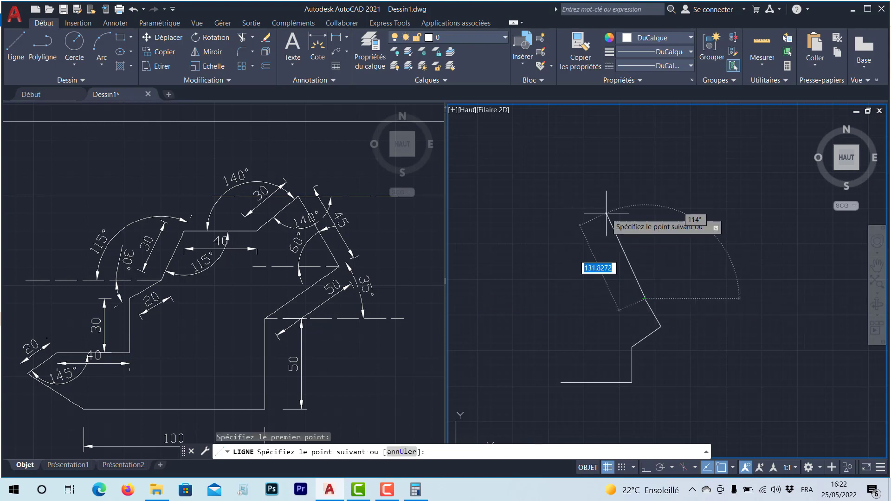
type("@")
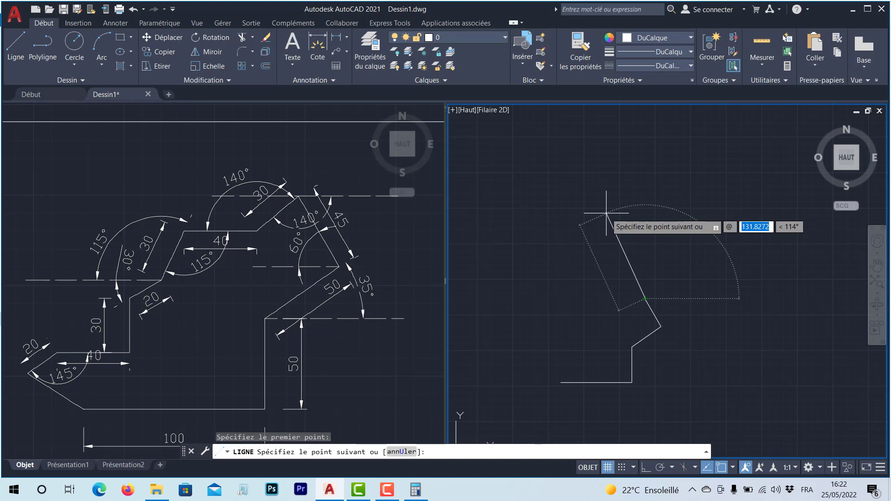
type("30")
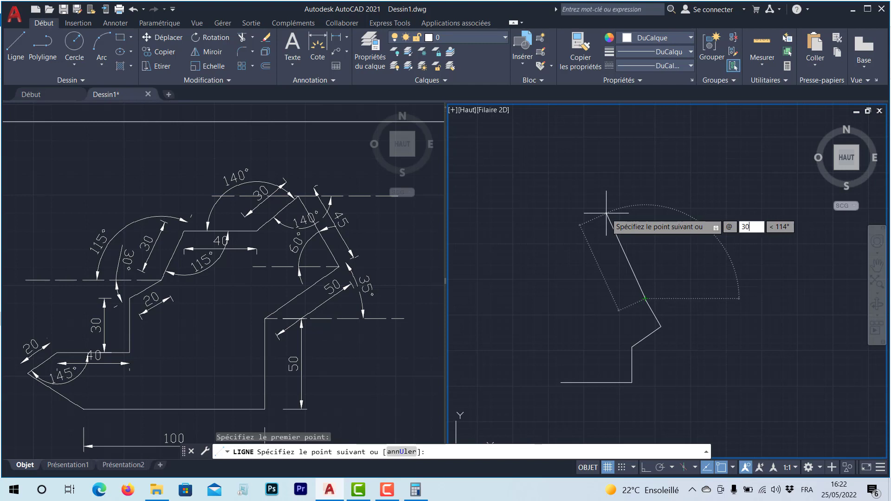
key("Tab")
type("220")
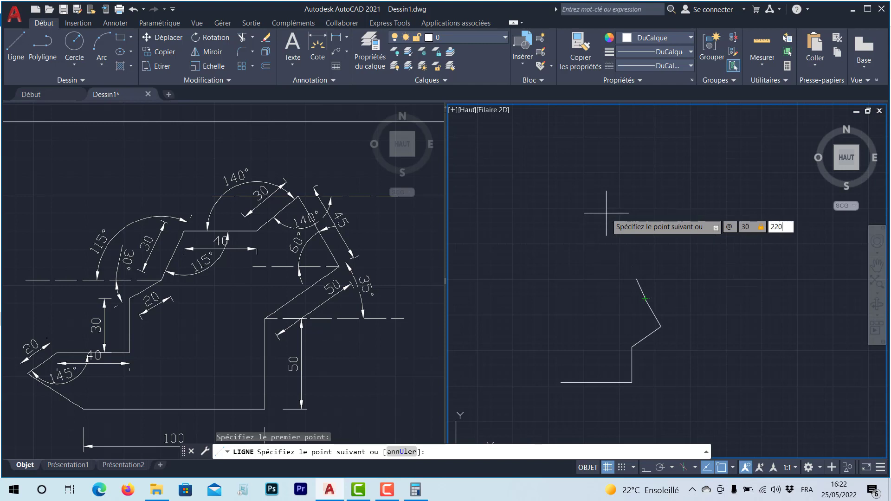
key("Return")
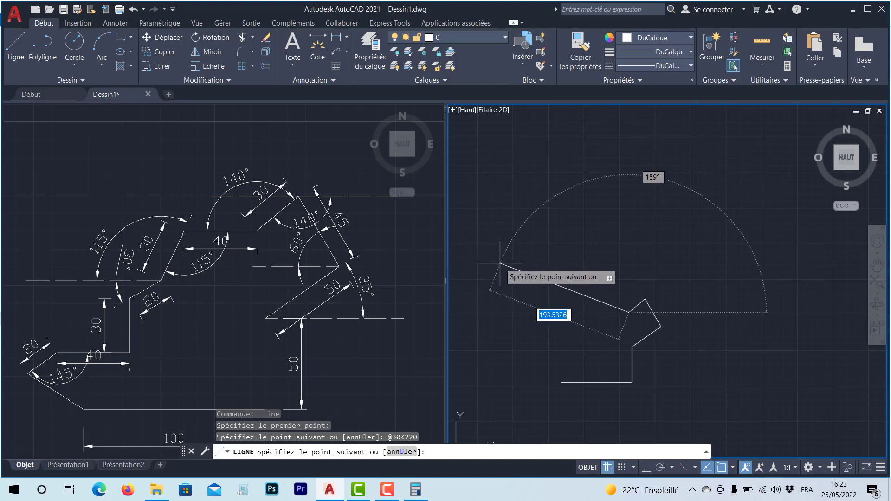
type("@")
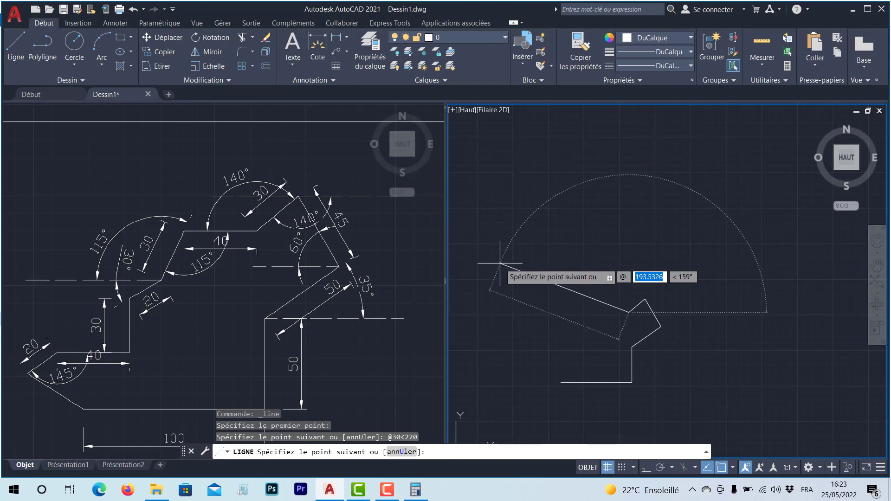
type("40")
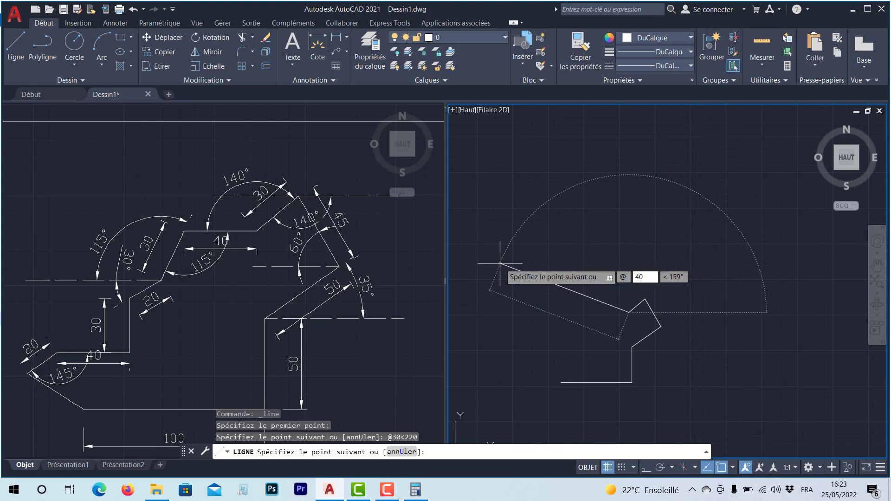
key("Tab")
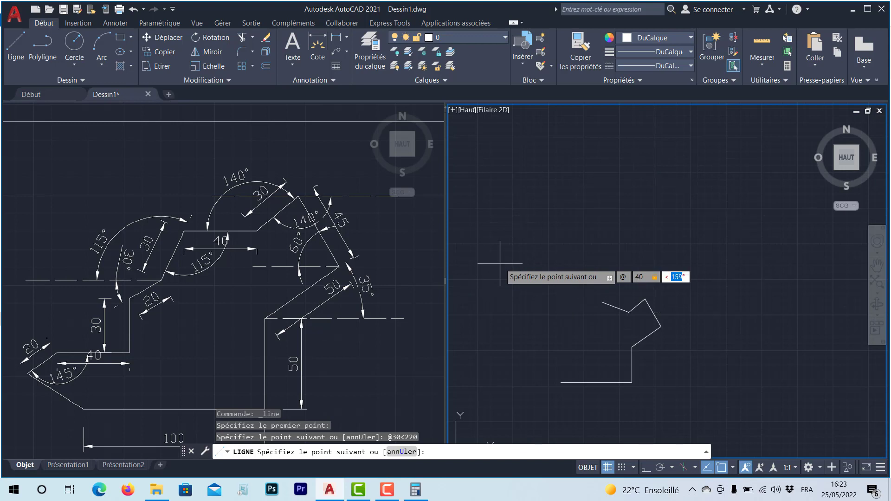
type("180")
key("Return")
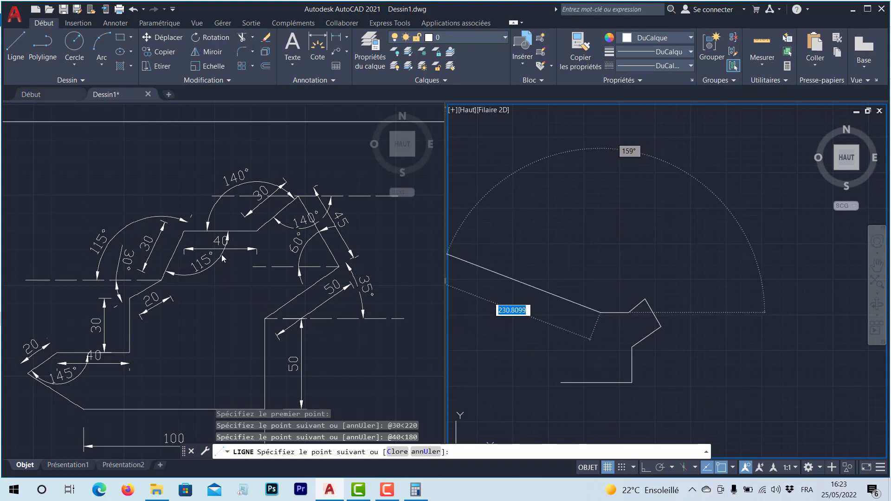
- Bring back the Calculator to work out the next segment's angle as 360 - 115, and return to the drawing
left_click(415, 489)
left_click(533, 219)
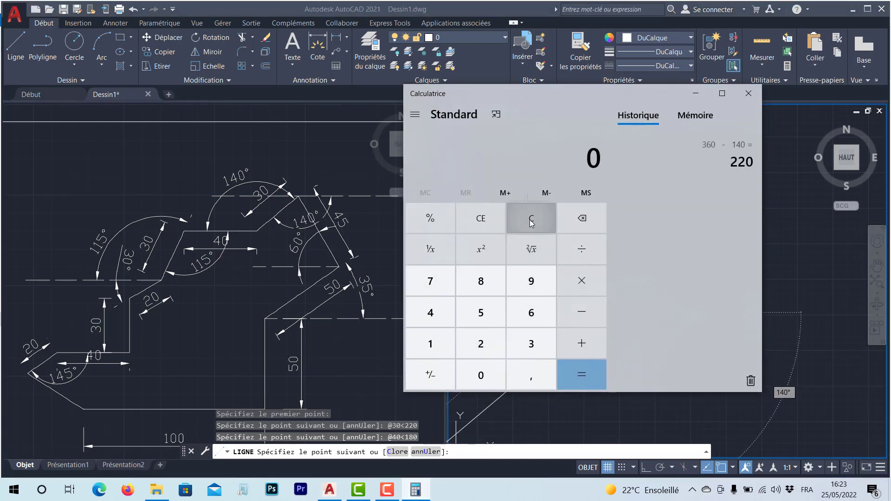
left_click(536, 335)
left_click(532, 312)
left_click(488, 369)
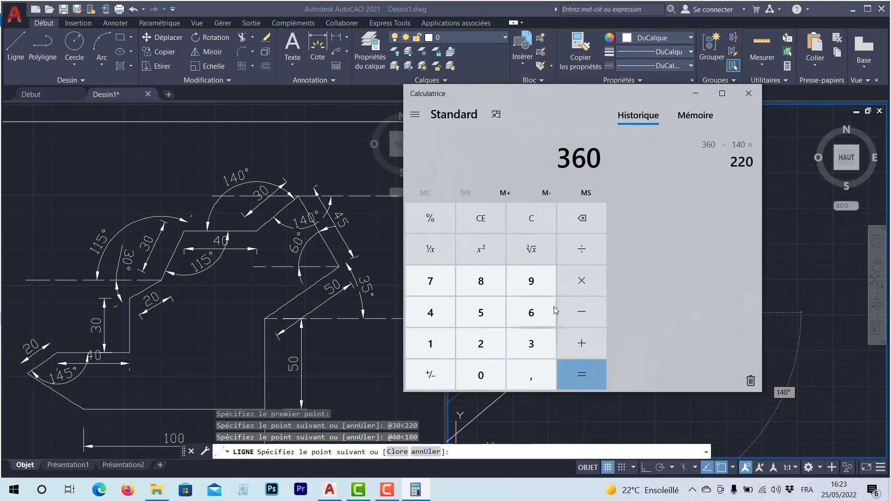
left_click(583, 309)
left_click(439, 336)
left_click(446, 334)
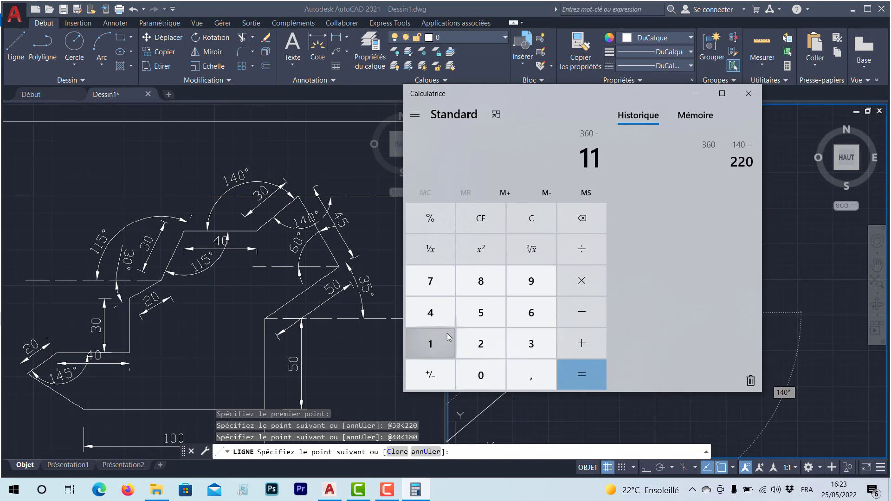
left_click(493, 324)
left_click(572, 367)
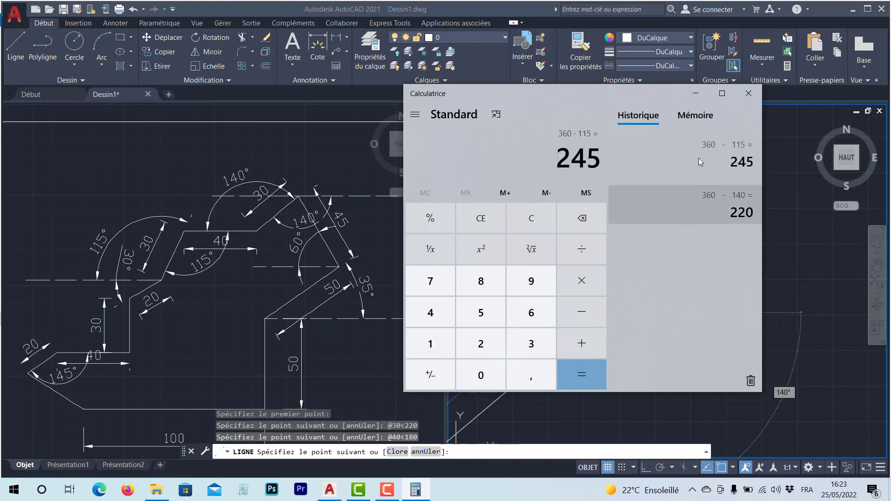
left_click(697, 95)
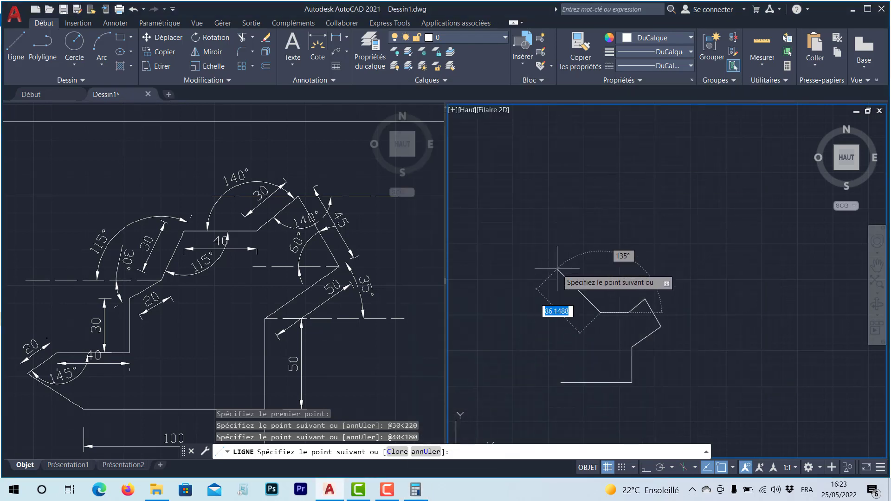
type("@")
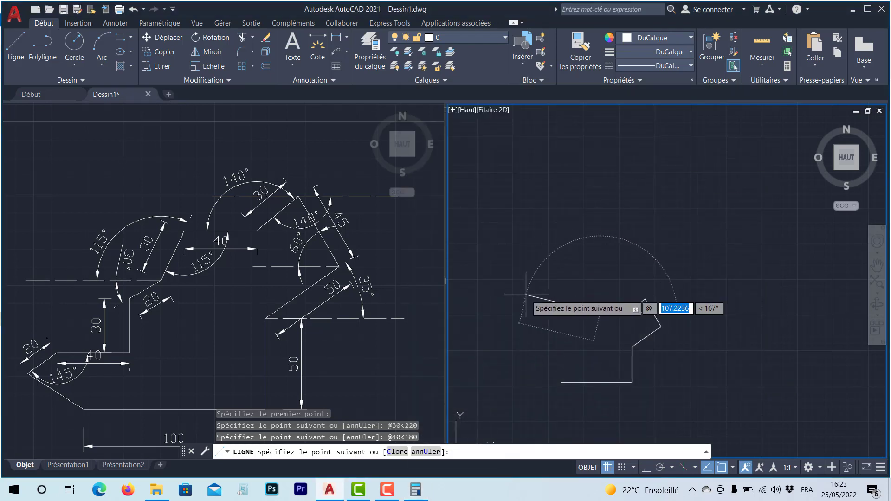
type("30")
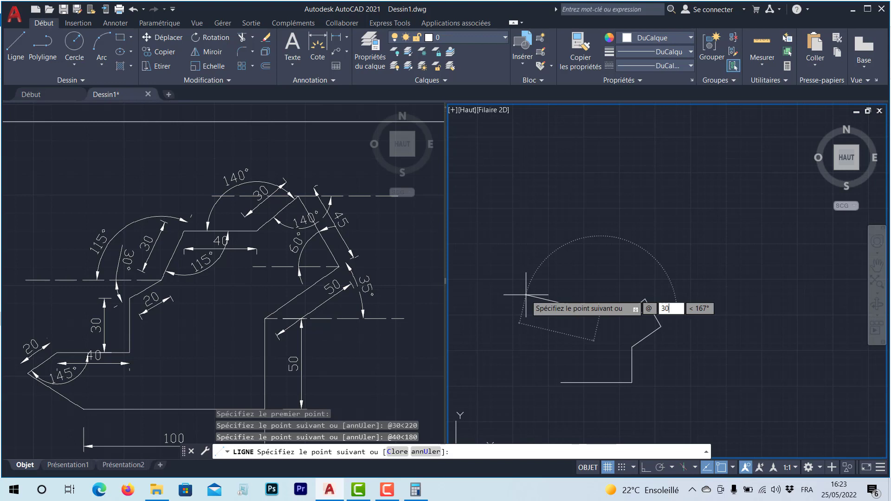
key("Tab")
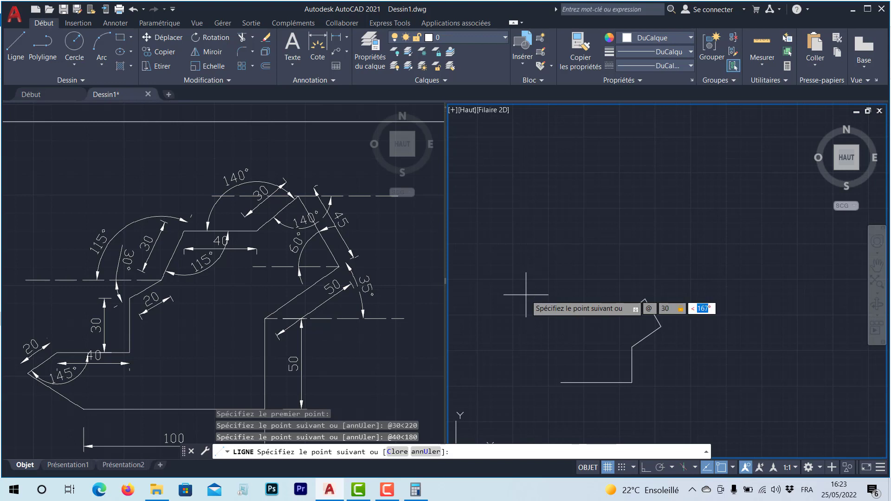
type("245")
key("Return")
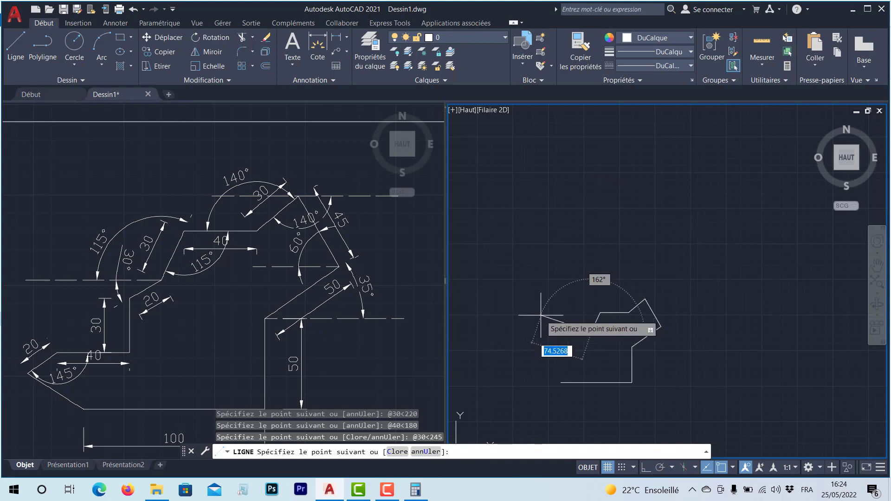
type("@")
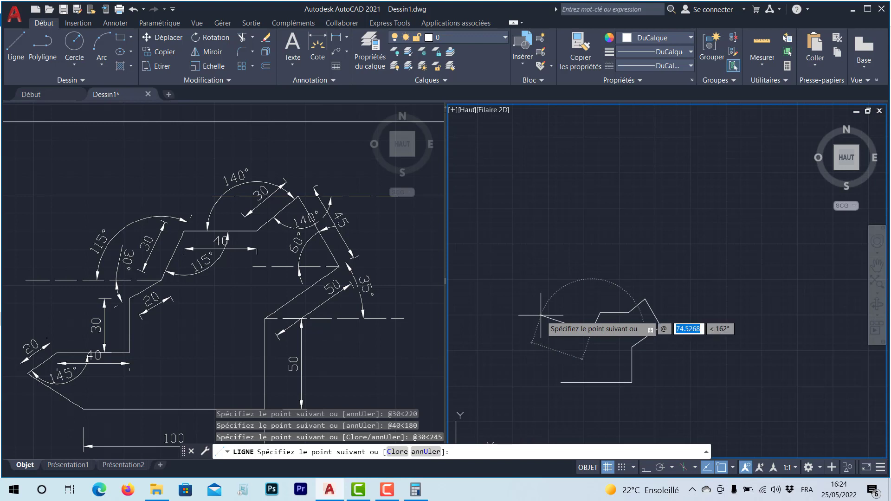
type("20")
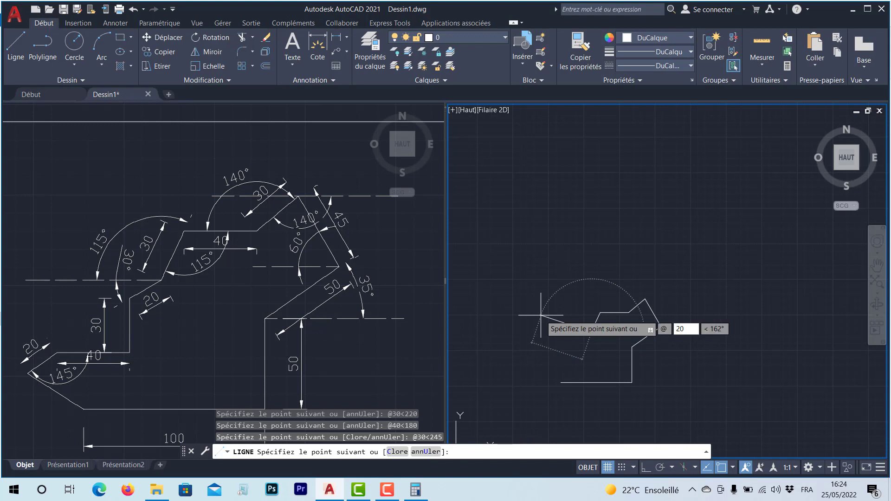
key("Tab")
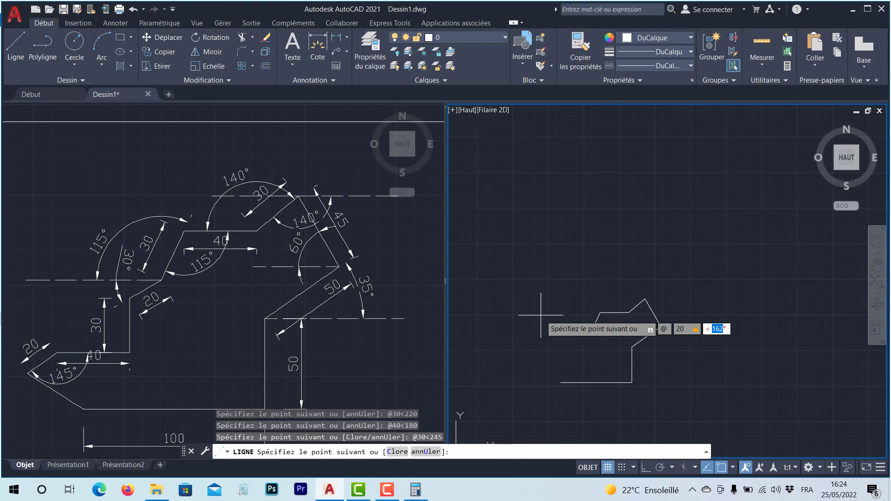
type("210")
key("Return")
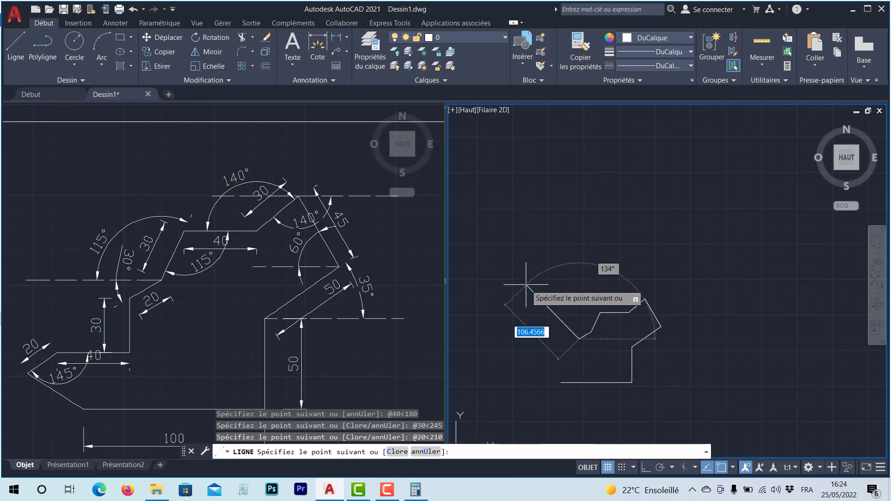
type("@30")
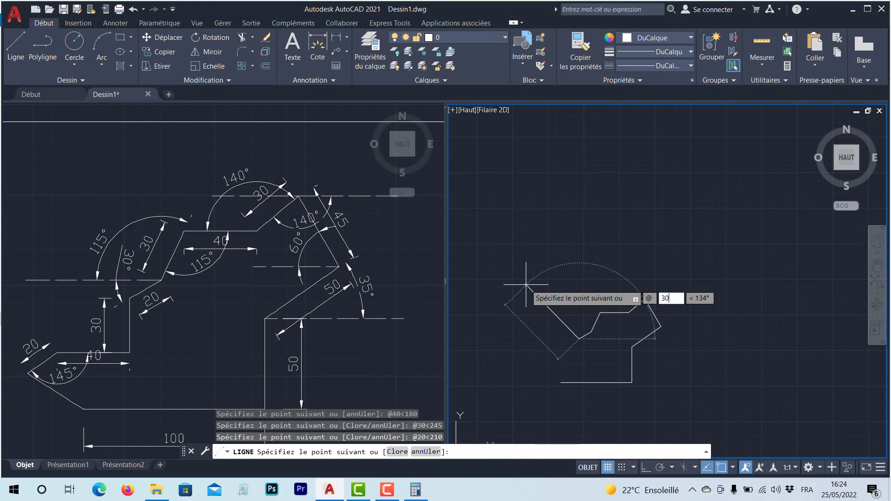
key("Tab")
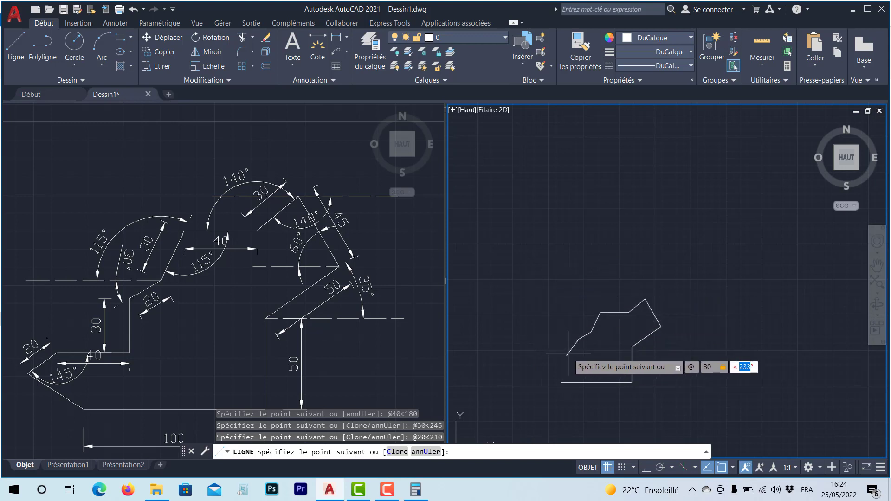
type("270")
key("Return")
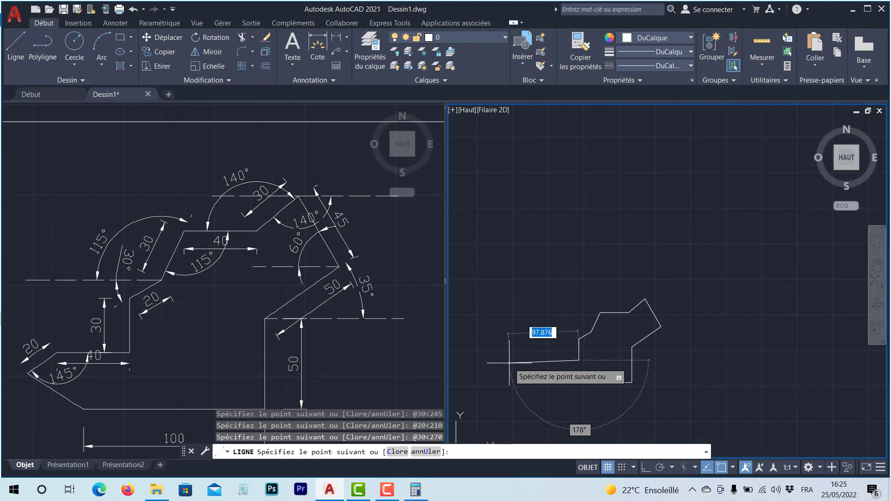
type("@")
type("40")
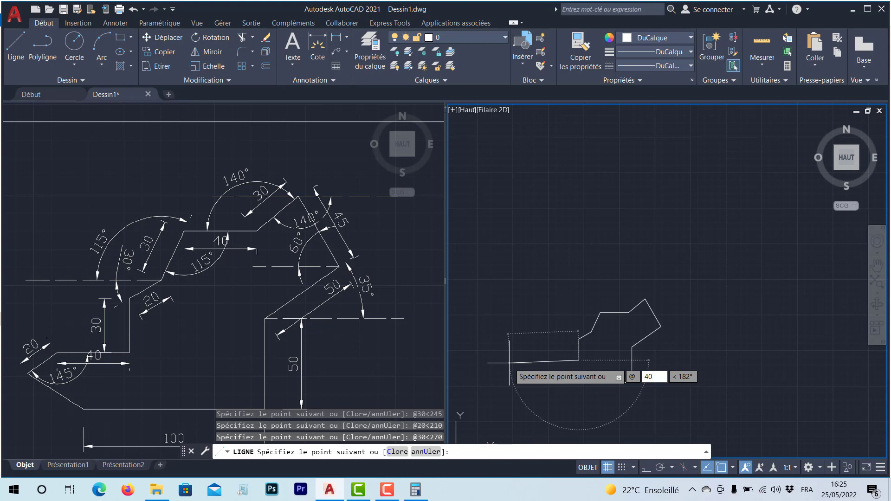
key("Tab")
type("18")
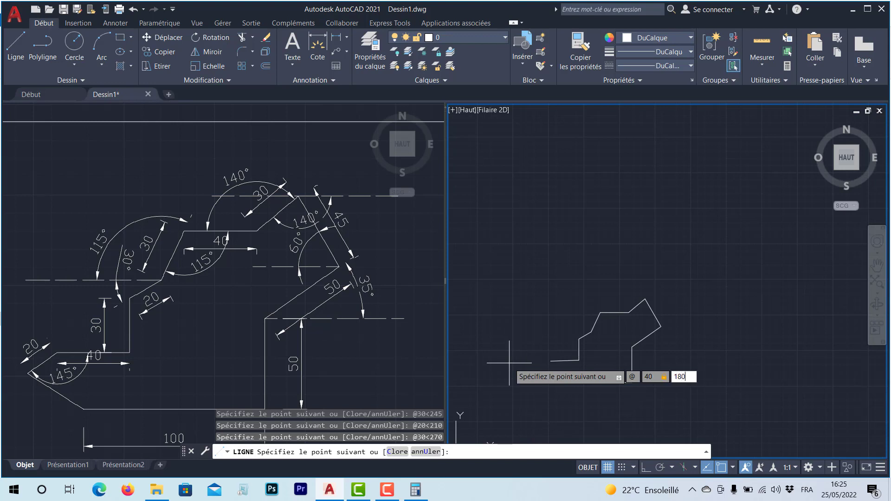
type("0")
key("Return")
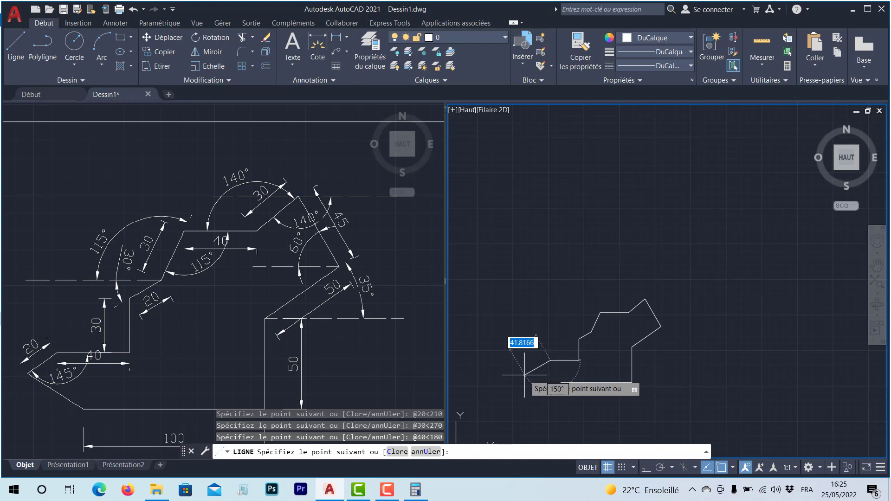
key("Return")
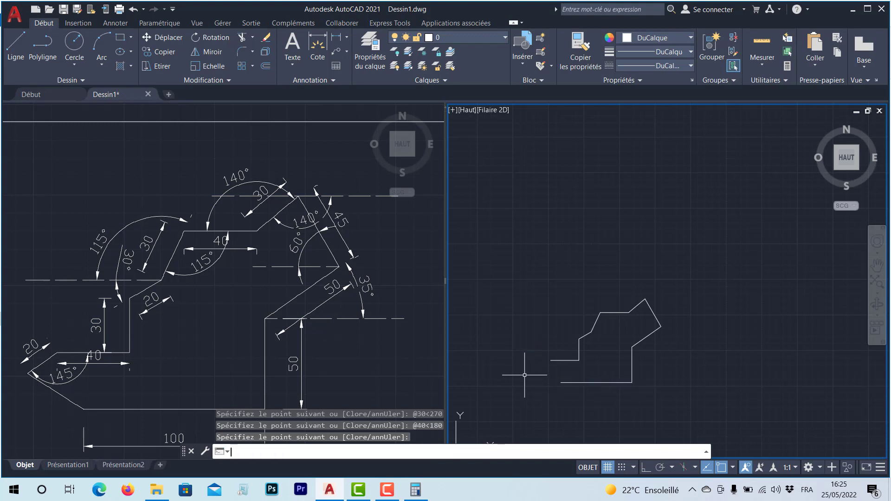
- Switch to the Calculator, work out the next segment's angle as 360 - 145, and close it
left_click(415, 489)
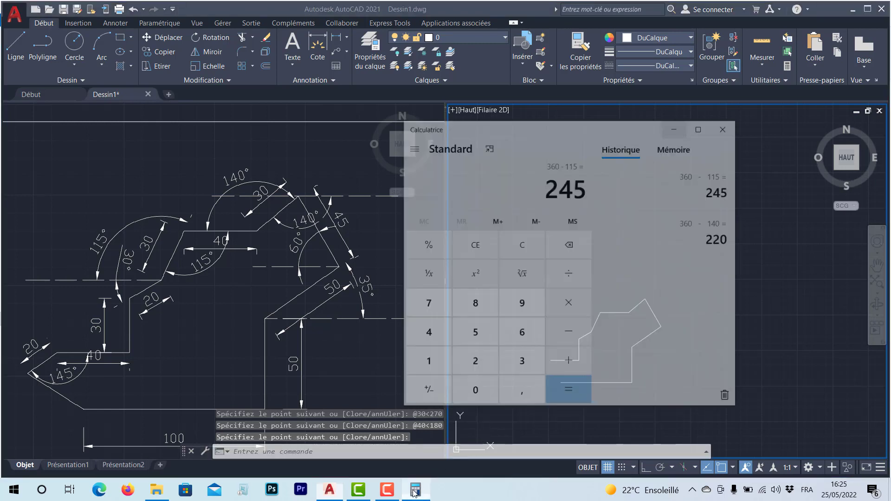
left_click(530, 218)
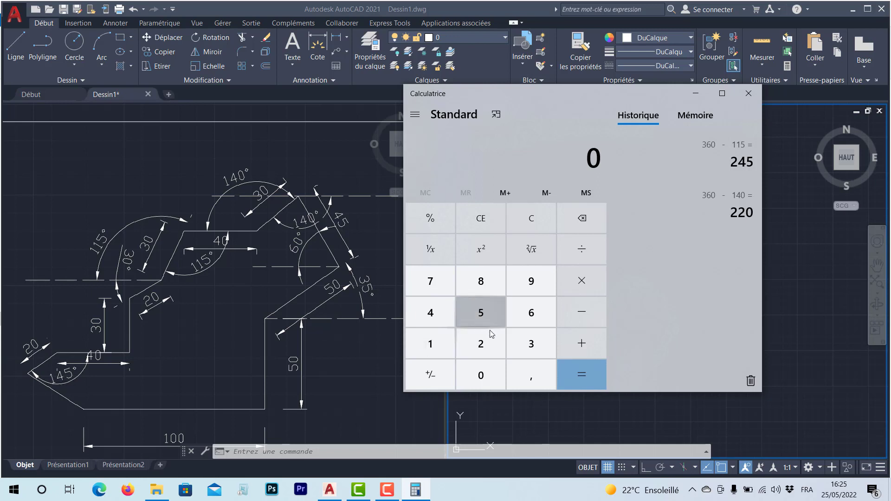
left_click(526, 346)
left_click(526, 320)
left_click(485, 371)
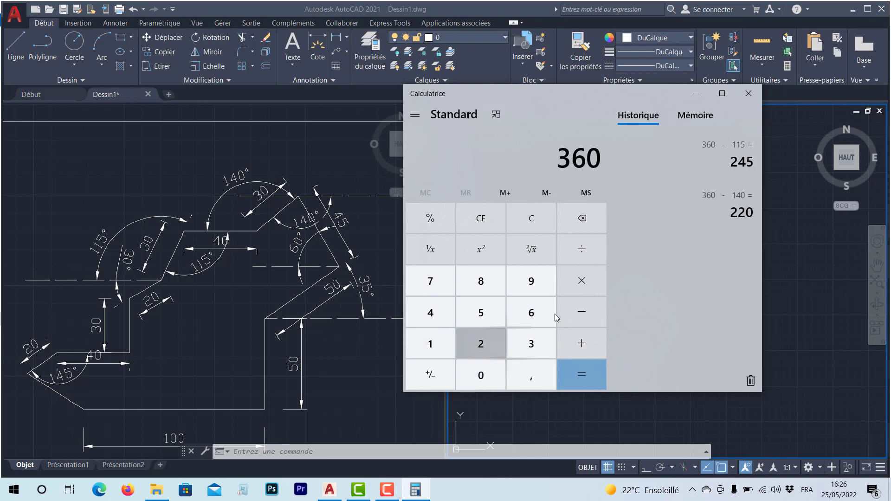
left_click(587, 311)
left_click(443, 337)
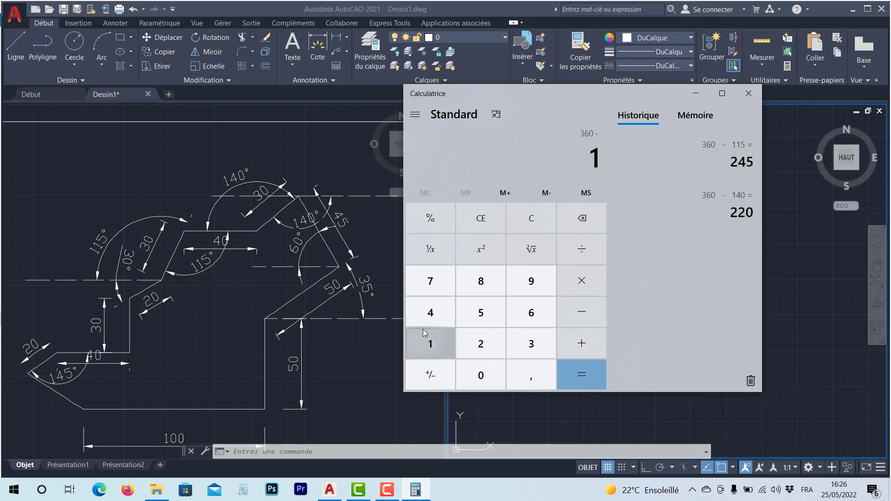
left_click(439, 315)
left_click(476, 312)
left_click(583, 372)
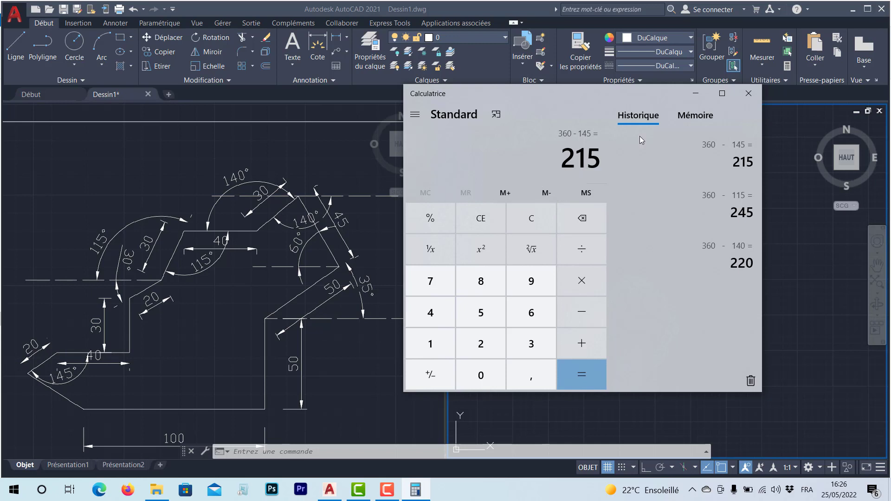
left_click(744, 96)
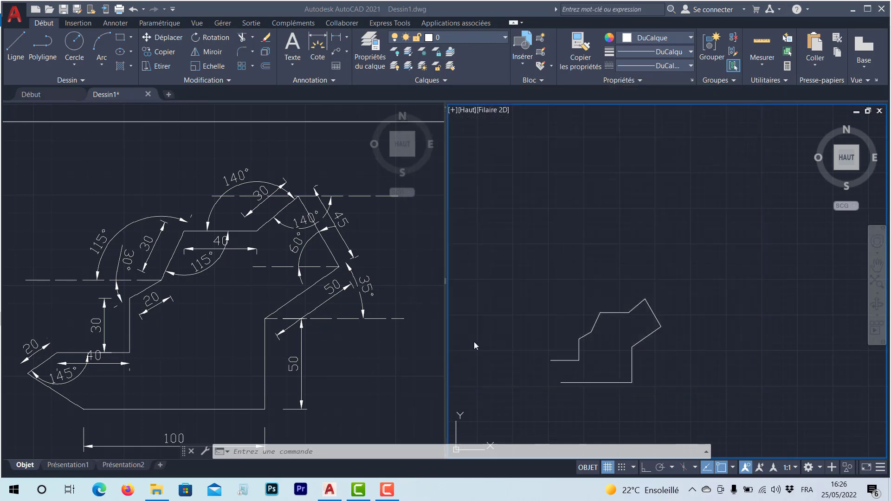
left_click(16, 57)
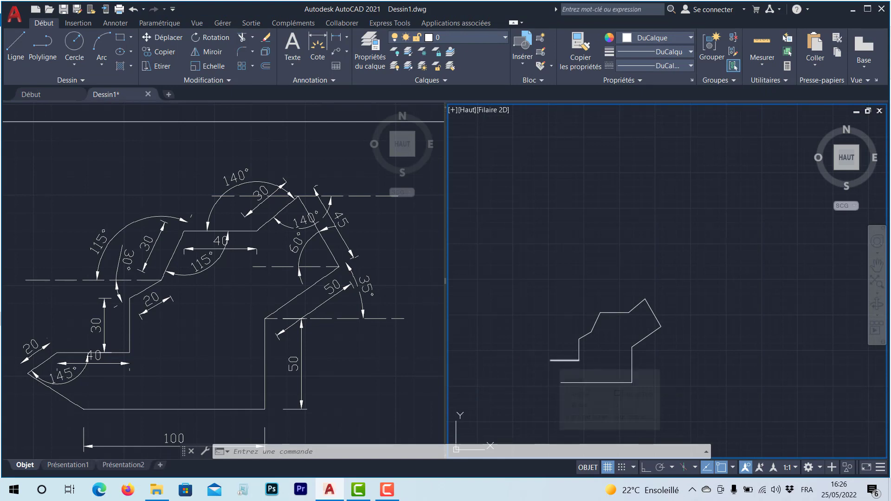
left_click(15, 56)
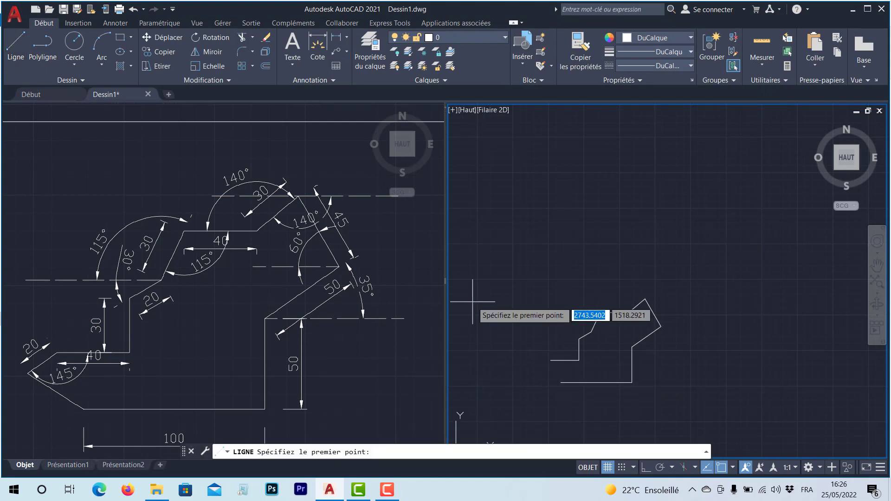
left_click(550, 360)
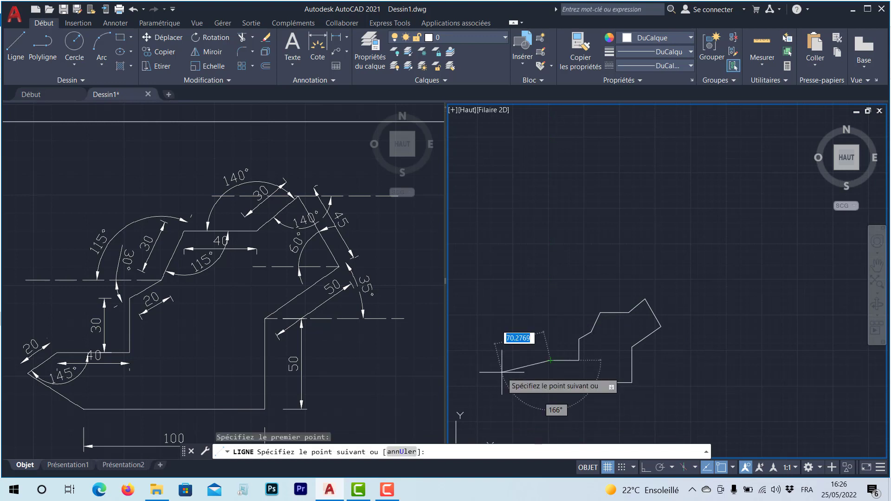
type("@")
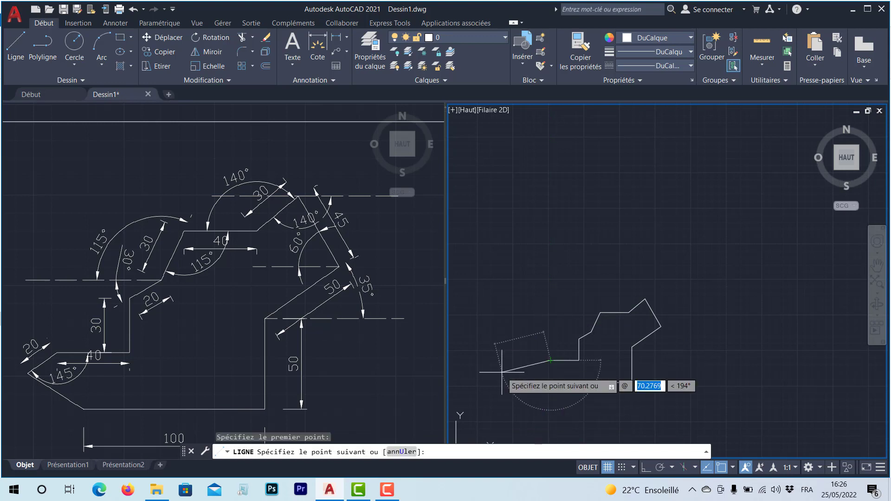
type("20")
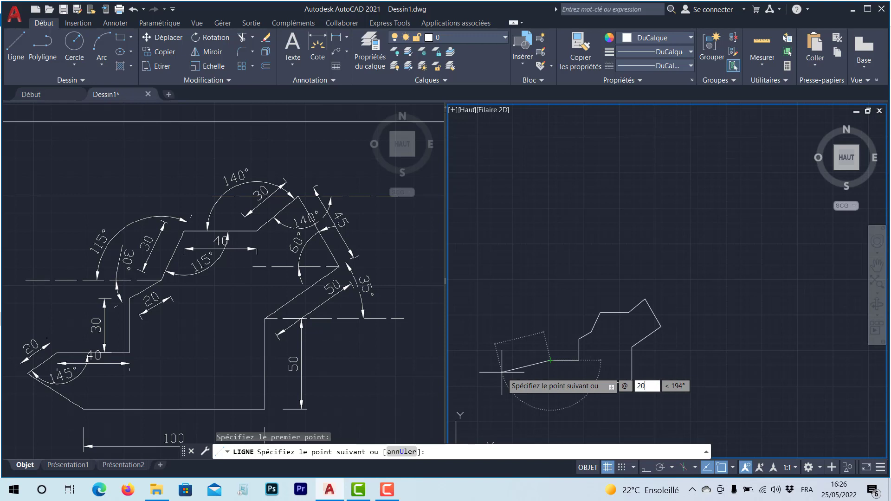
key("Tab")
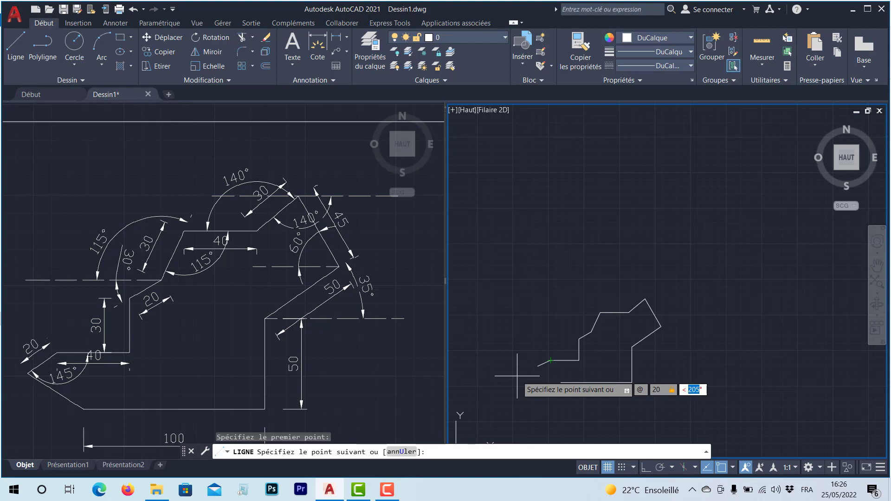
key("Escape")
- Reopen the Calculator to work out 360 - 145 again, and minimize it to return to the drawing
key("XF86Calculator")
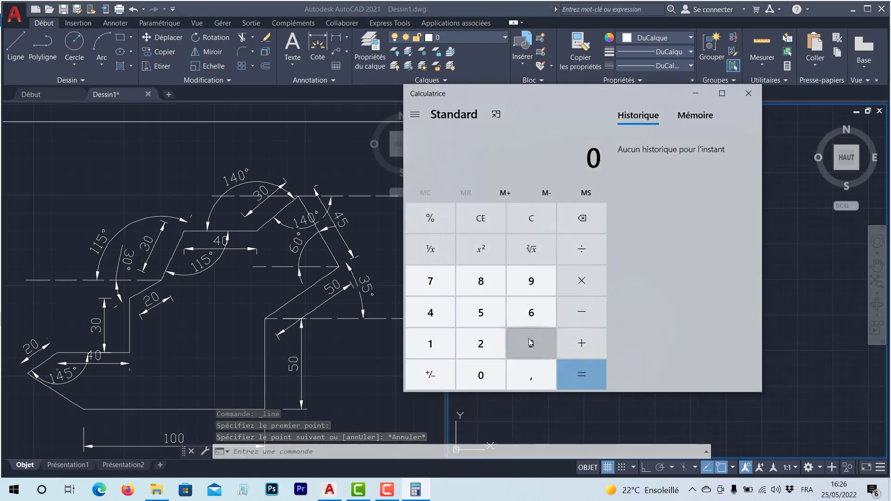
type("360 - ")
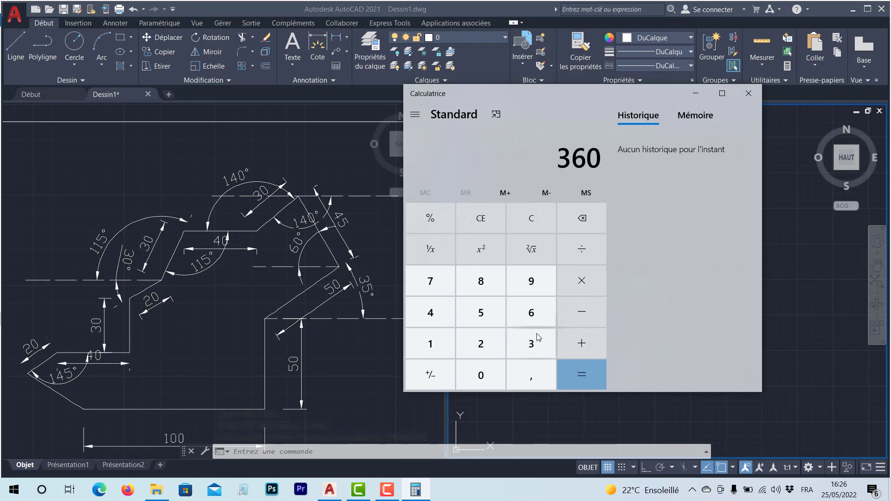
type("145")
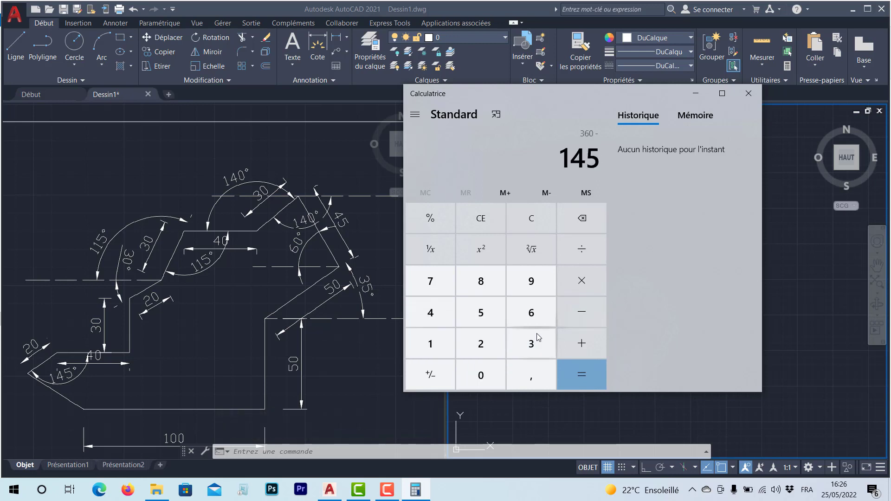
key("Return")
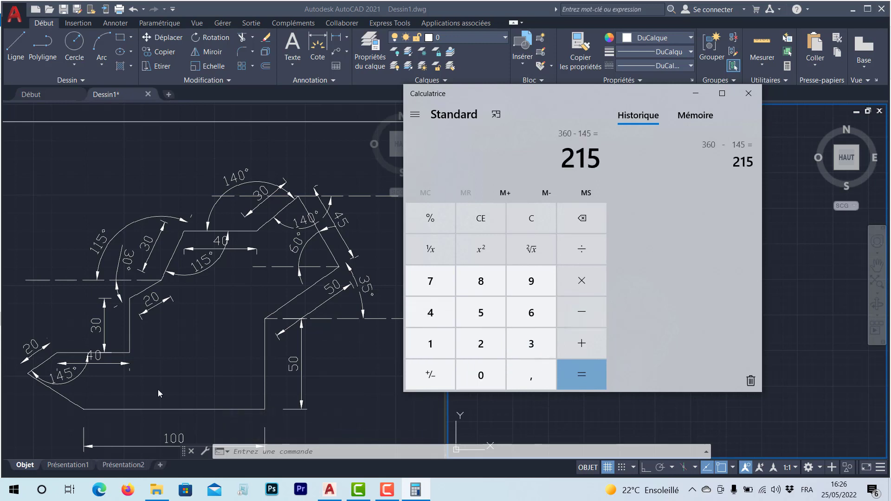
left_click(696, 93)
left_click(16, 46)
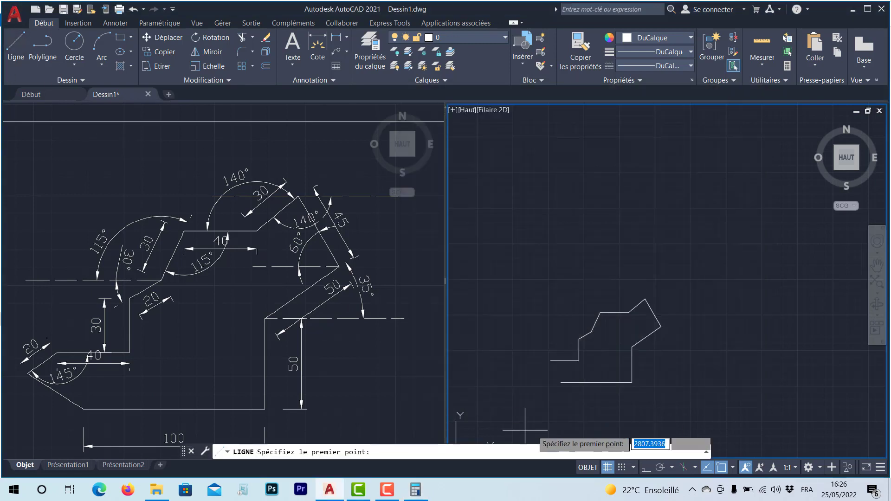
left_click(550, 360)
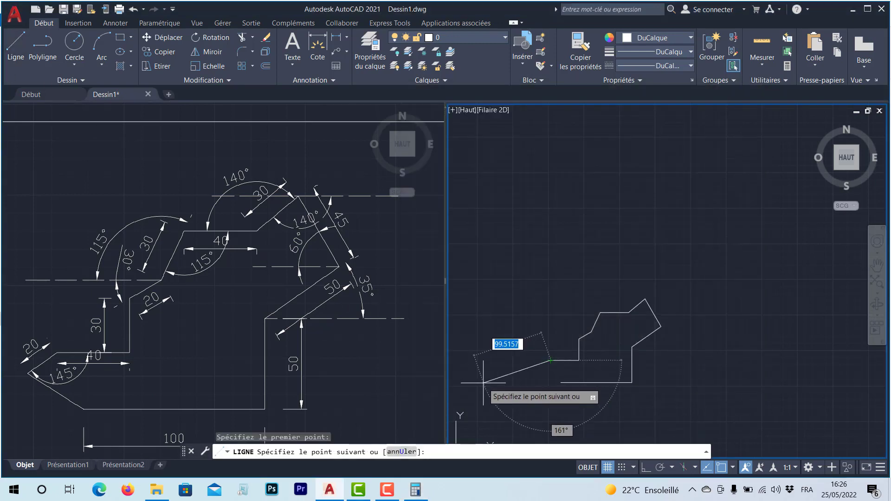
type("@")
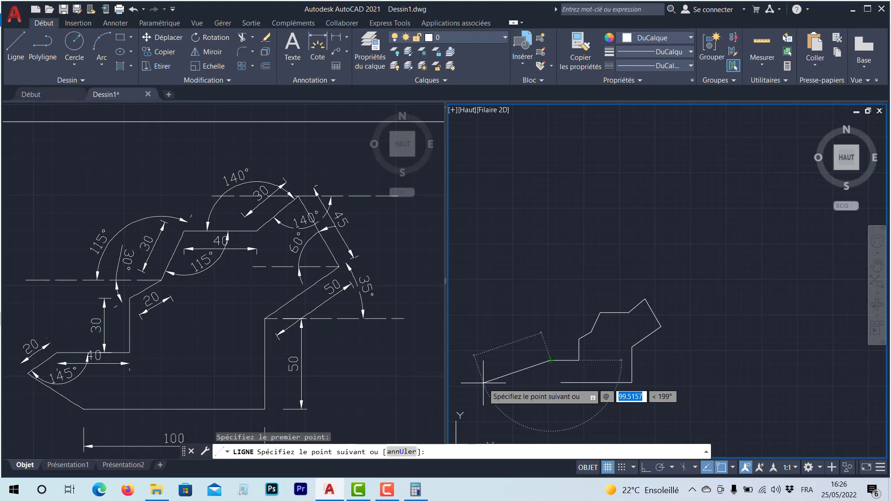
type("20")
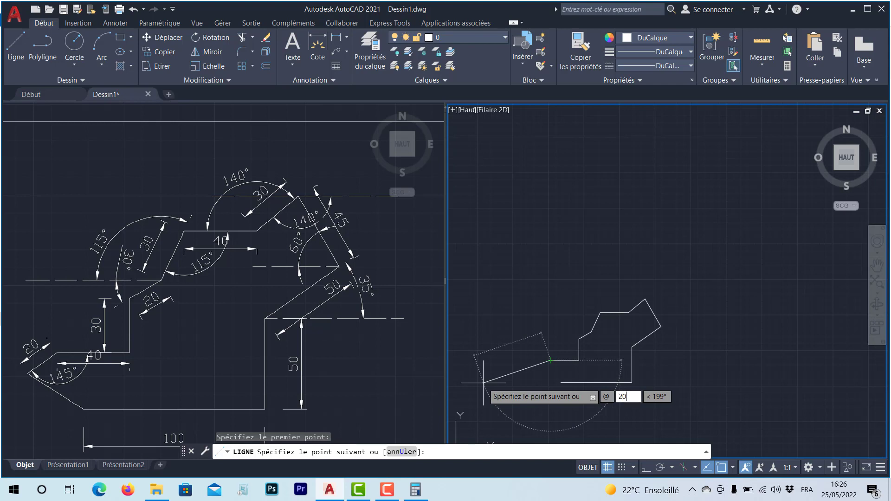
key("Tab")
type("215")
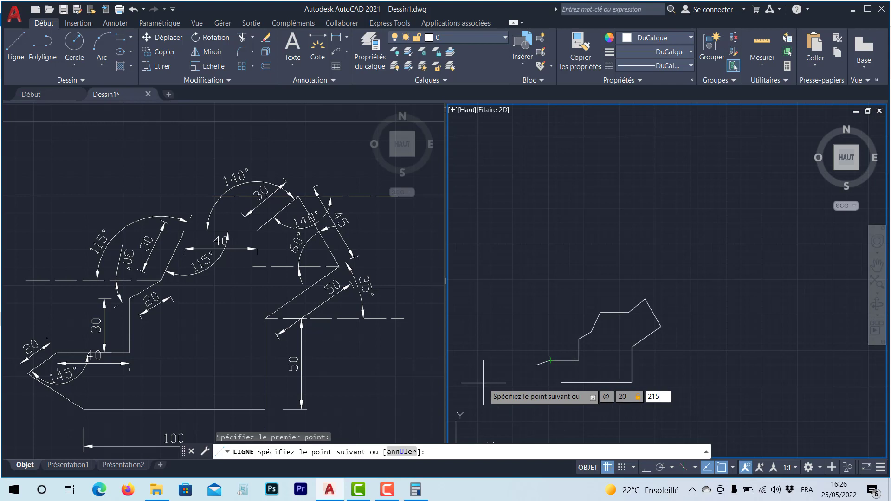
key("Return")
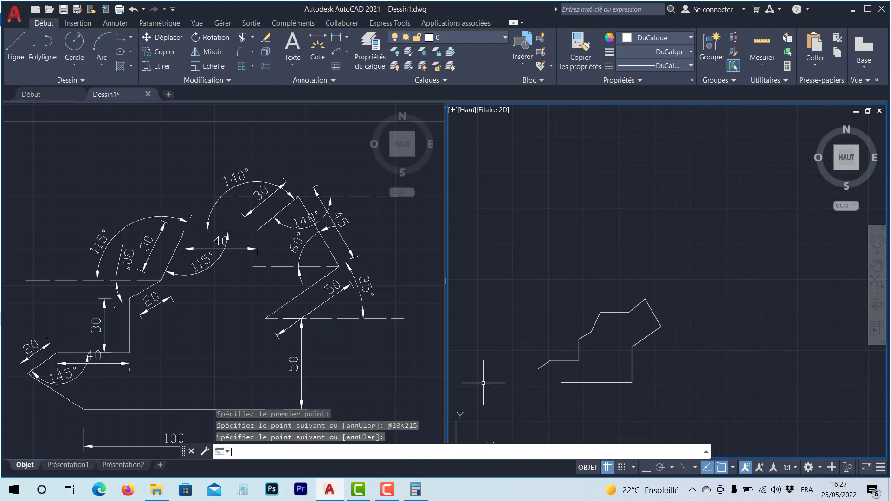
key("Return")
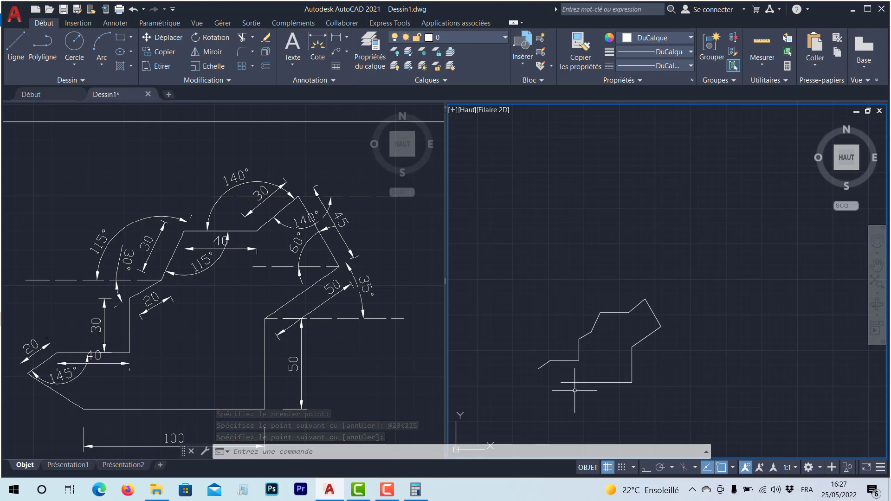
- Close the profile with a line from the slanted segment's free end to the open left end of the base segment
left_click(21, 51)
left_click(538, 369)
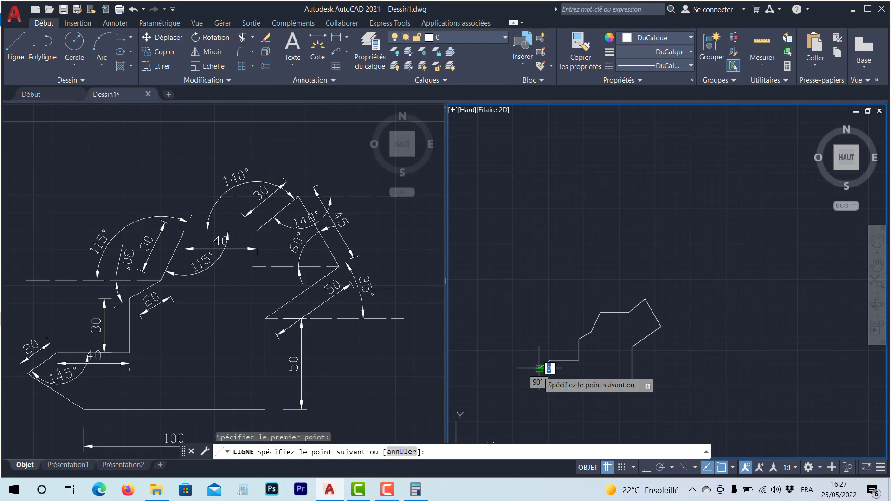
left_click(560, 383)
key("Return")
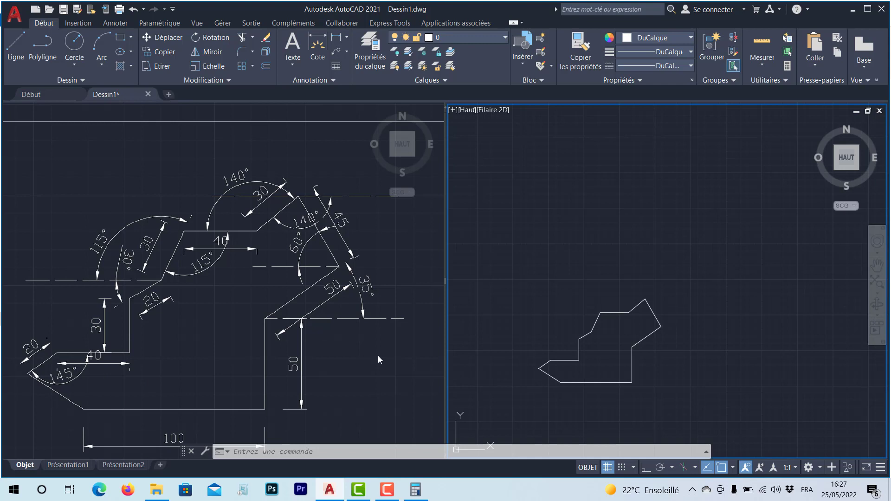
mouse_move(387, 496)
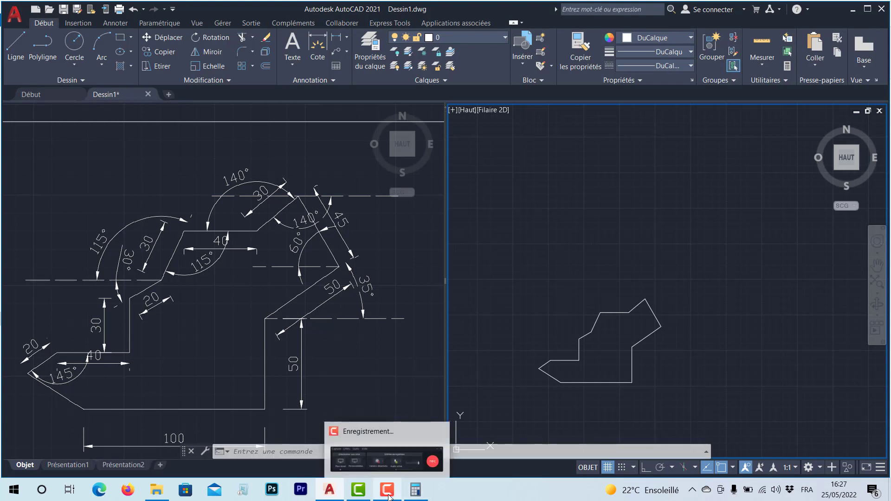